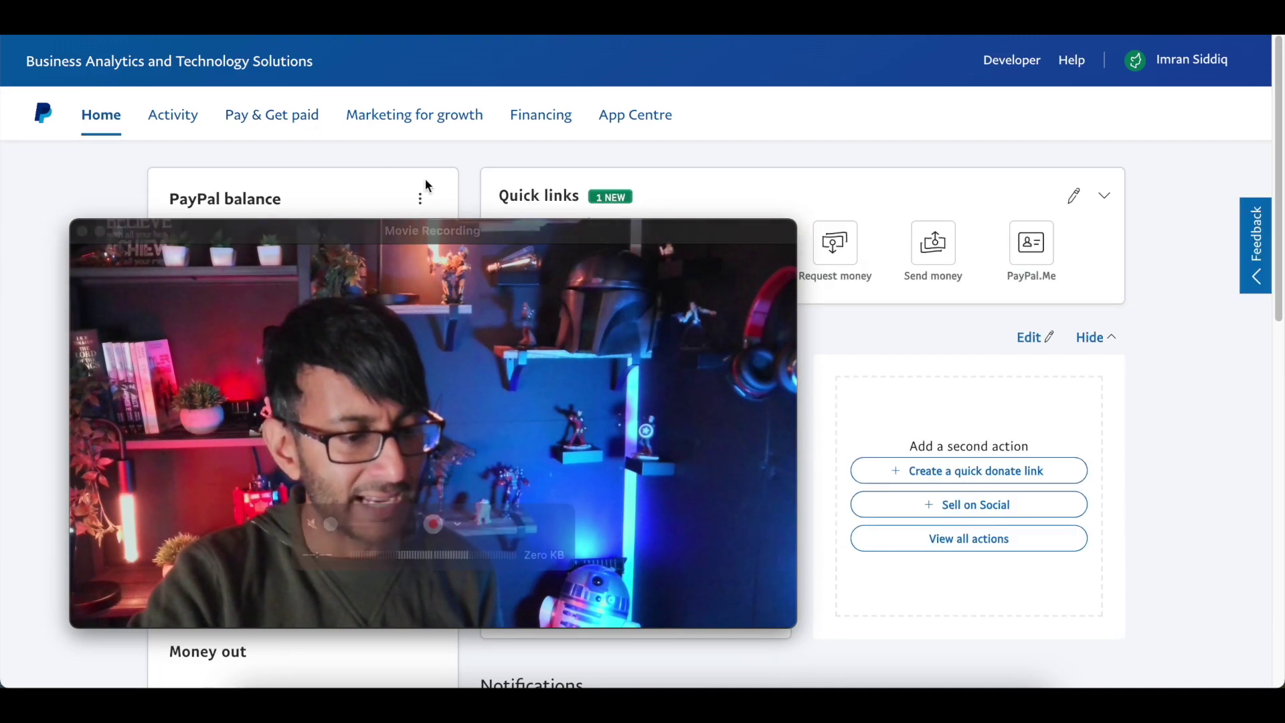
Open the Pay & Get paid menu on the PayPal business dashboard.
{"action": "left_click_drag", "start_coordinate": [551, 249], "coordinate": [413, 255]}
{"action": "left_click", "coordinate": [293, 114]}
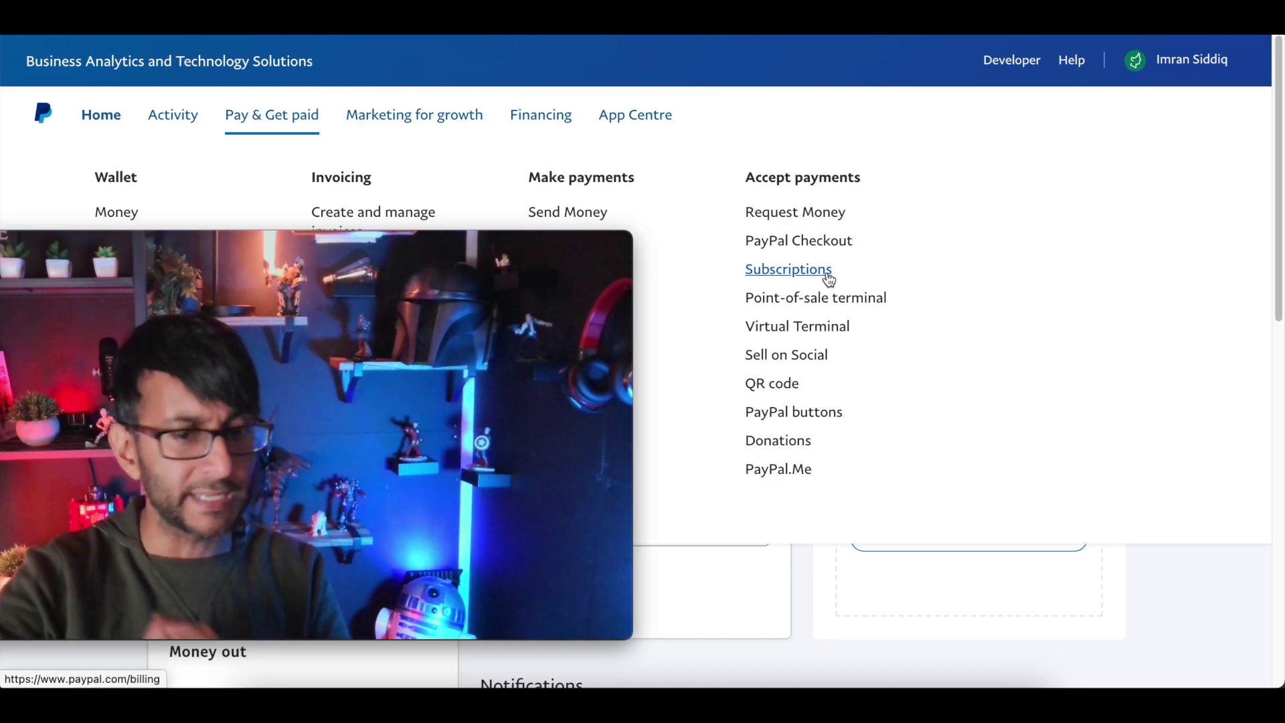
Choose PayPal buttons under Accept payments.
{"action": "left_click", "coordinate": [816, 420]}
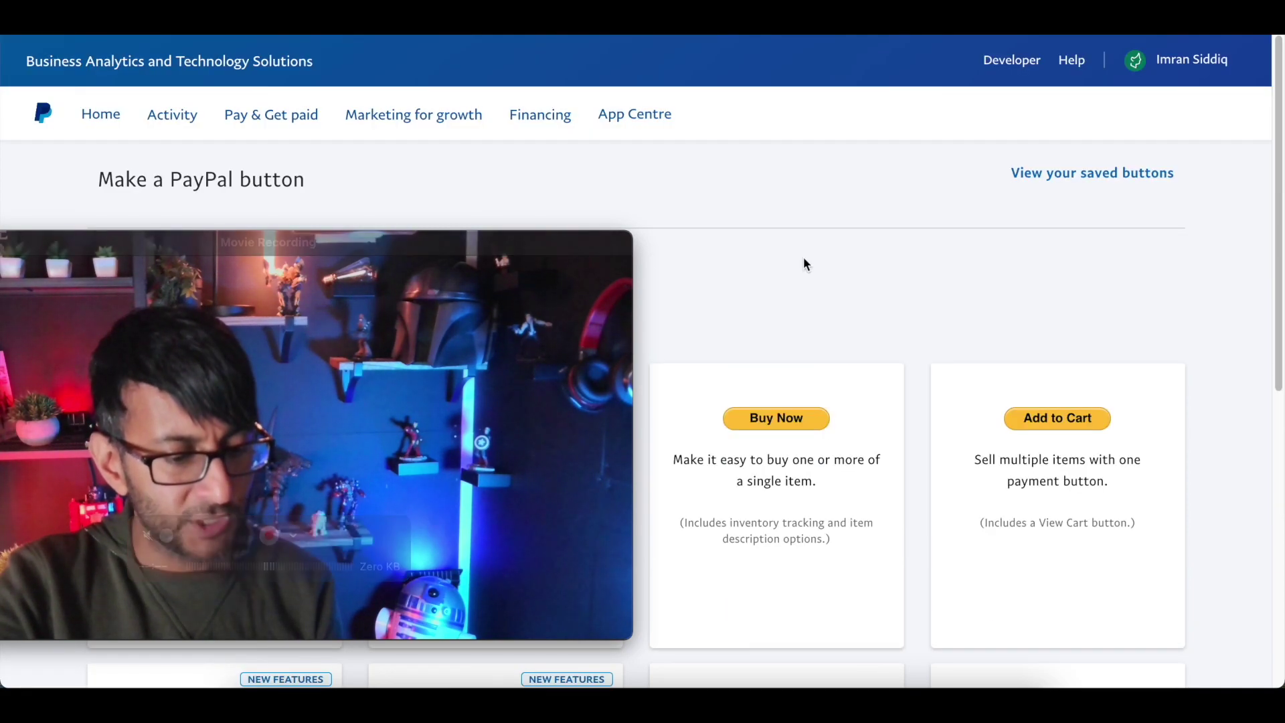
Pick the Subscribe card on the Make a PayPal button page.
{"action": "left_click", "coordinate": [1272, 134]}
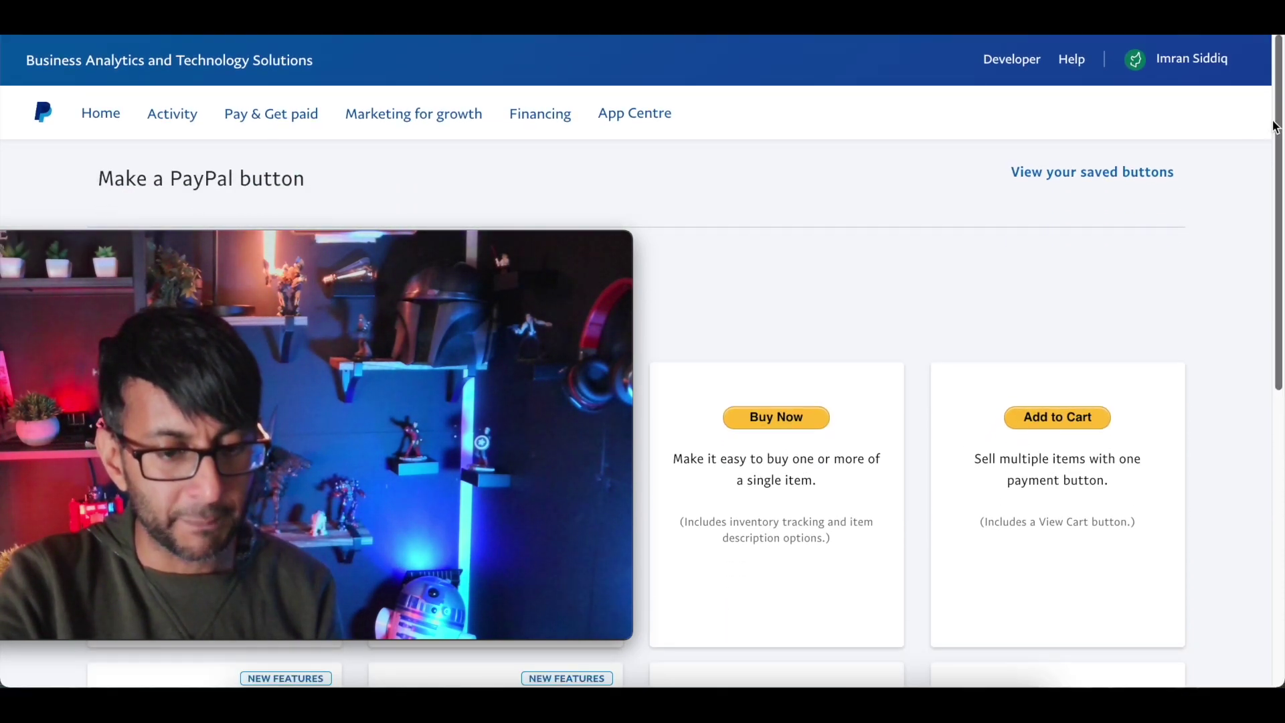
{"action": "left_click_drag", "start_coordinate": [1271, 140], "coordinate": [683, 268]}
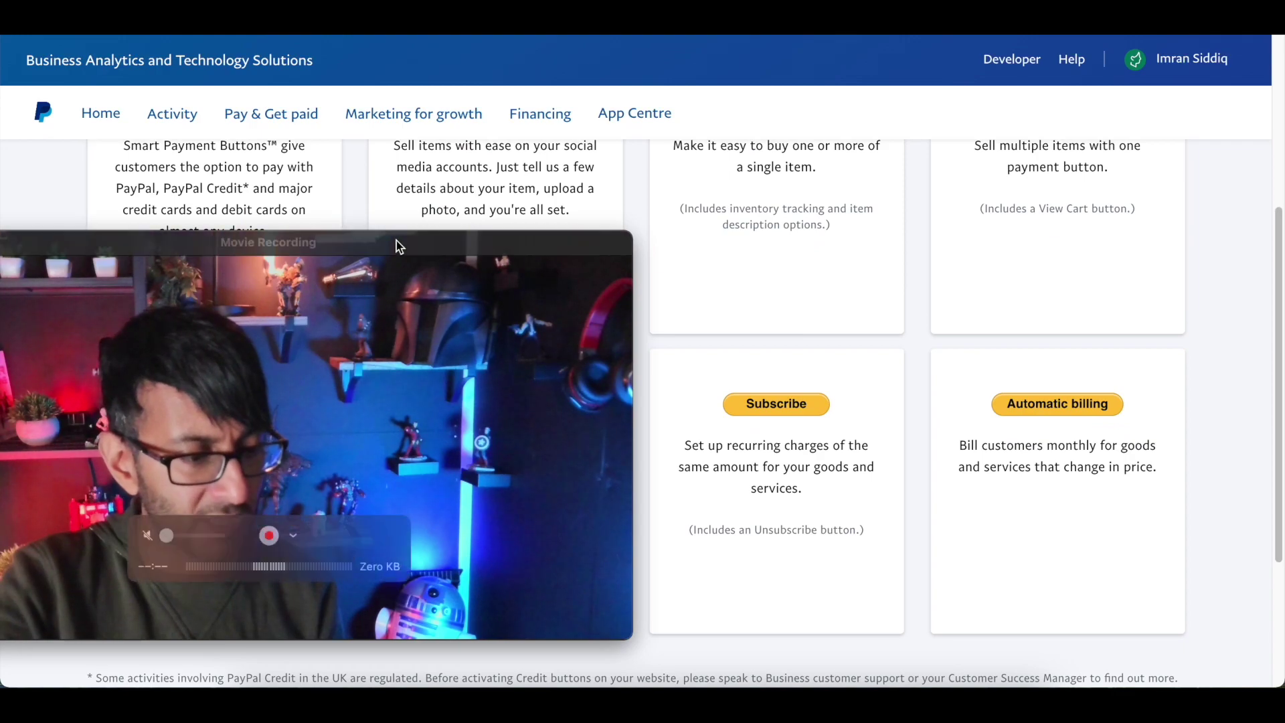
{"action": "left_click_drag", "start_coordinate": [396, 244], "coordinate": [1038, 282]}
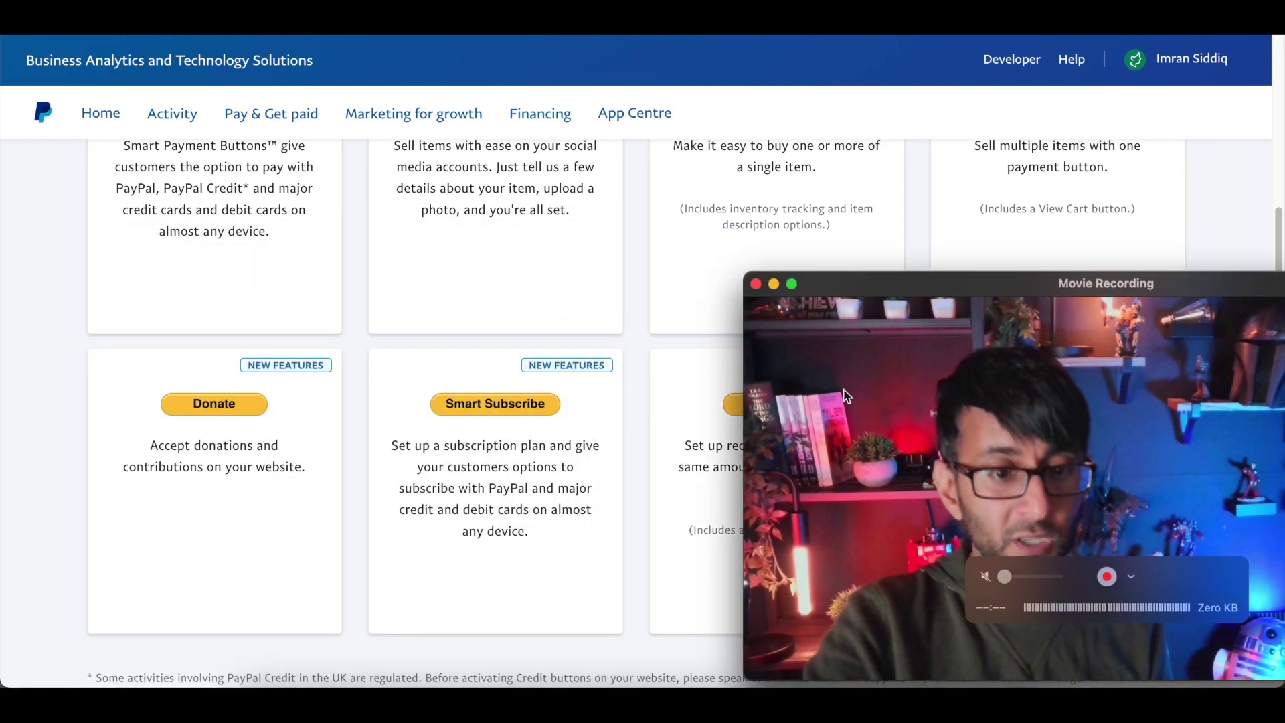
{"action": "left_click_drag", "start_coordinate": [749, 276], "coordinate": [1087, 452]}
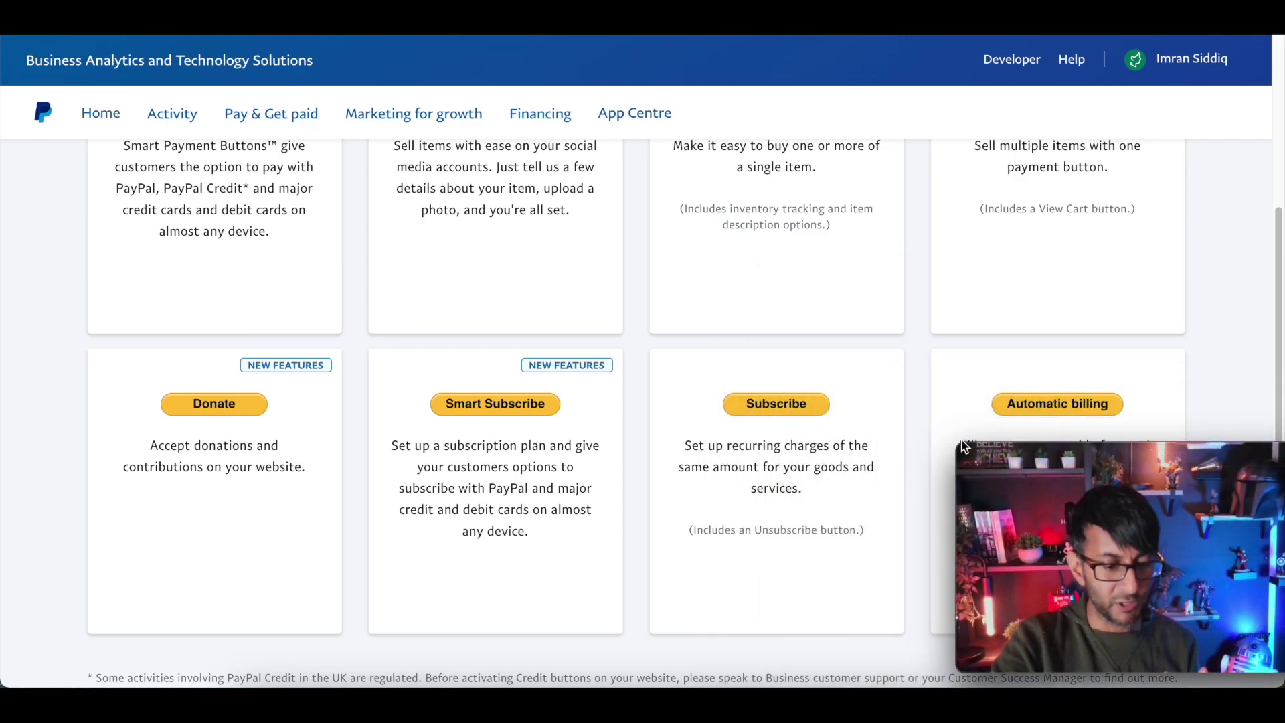
{"action": "left_click_drag", "start_coordinate": [956, 440], "coordinate": [918, 420]}
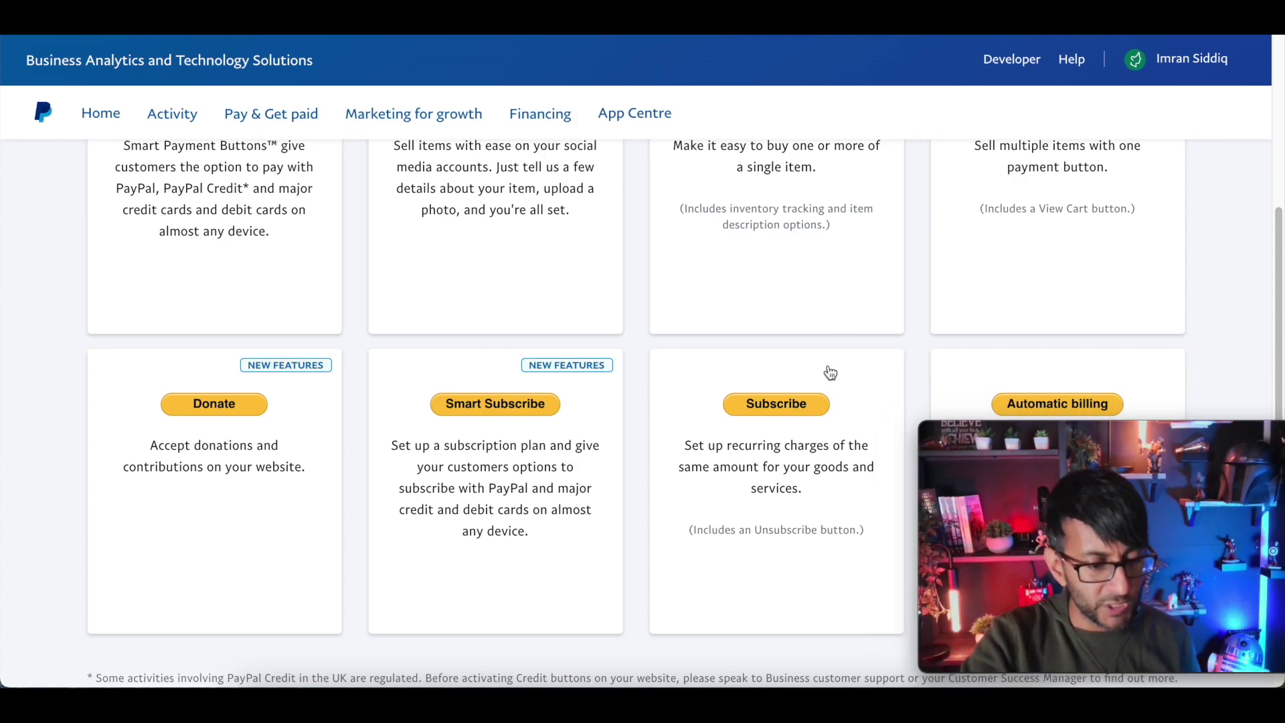
{"action": "left_click", "coordinate": [801, 407]}
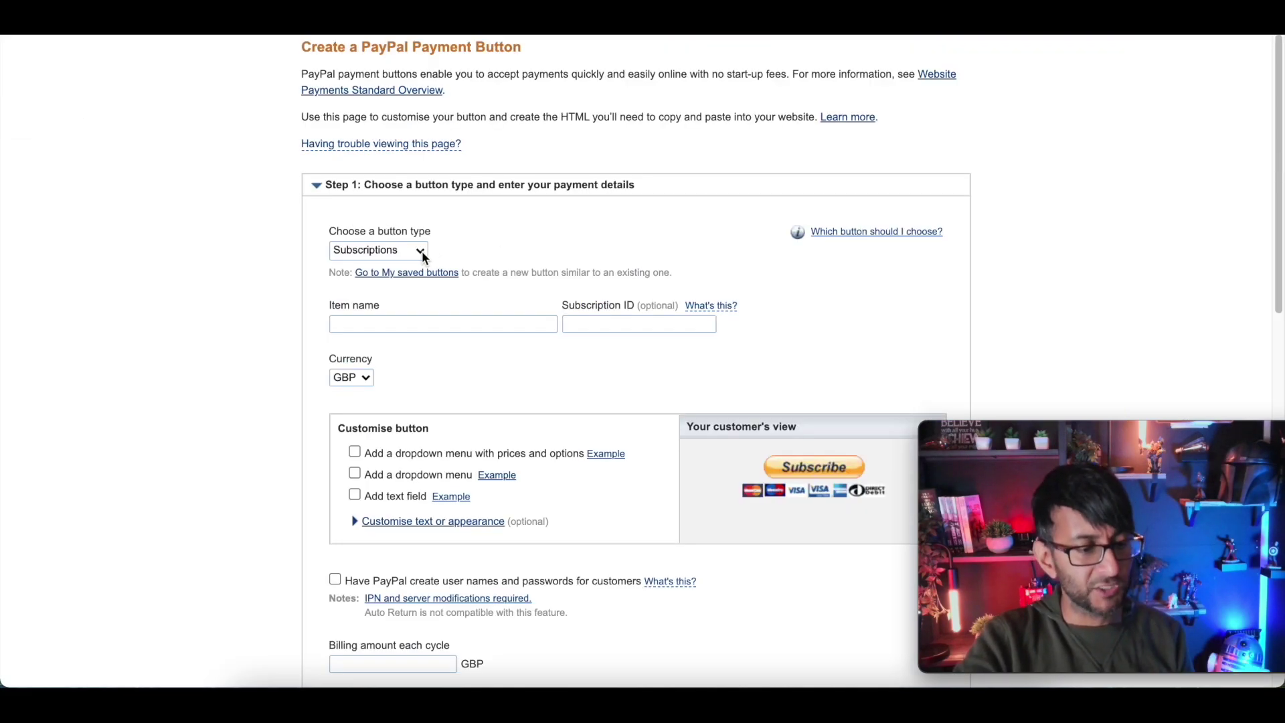
Keep Subscriptions as the button type and name the item 'Coaching Course'.
{"action": "left_click", "coordinate": [422, 252]}
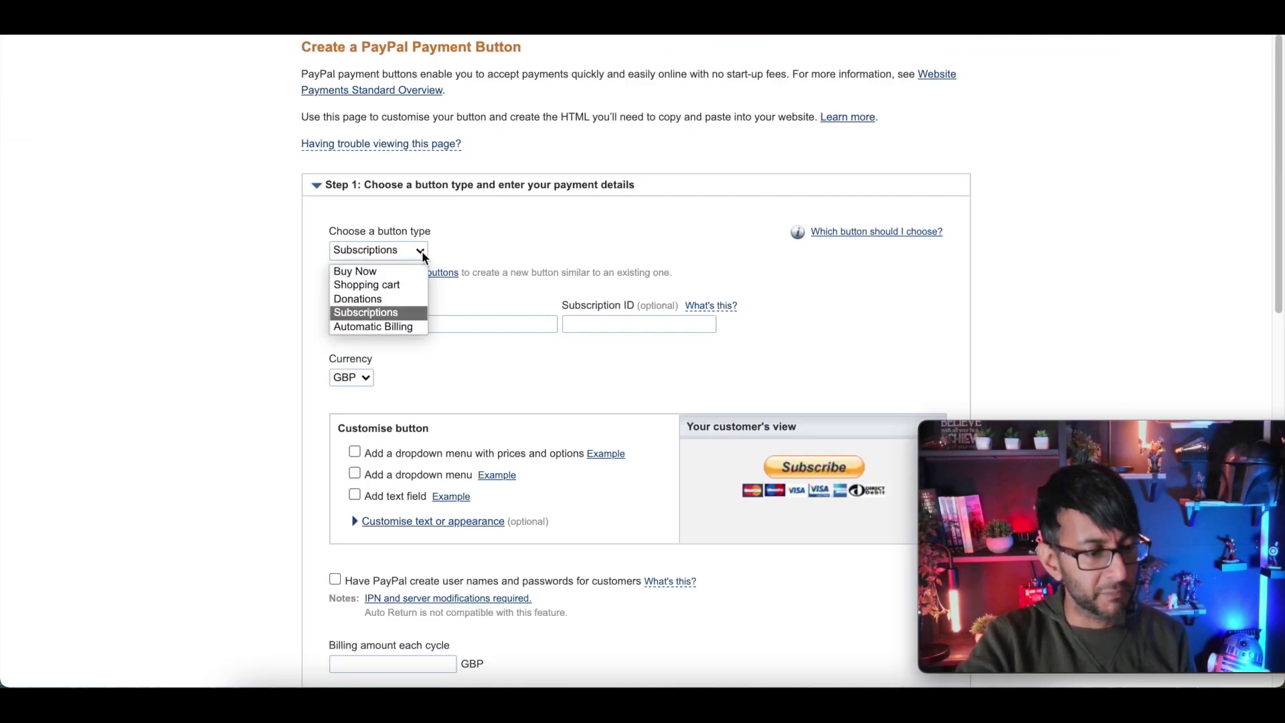
{"action": "left_click", "coordinate": [407, 317]}
{"action": "left_click", "coordinate": [405, 320]}
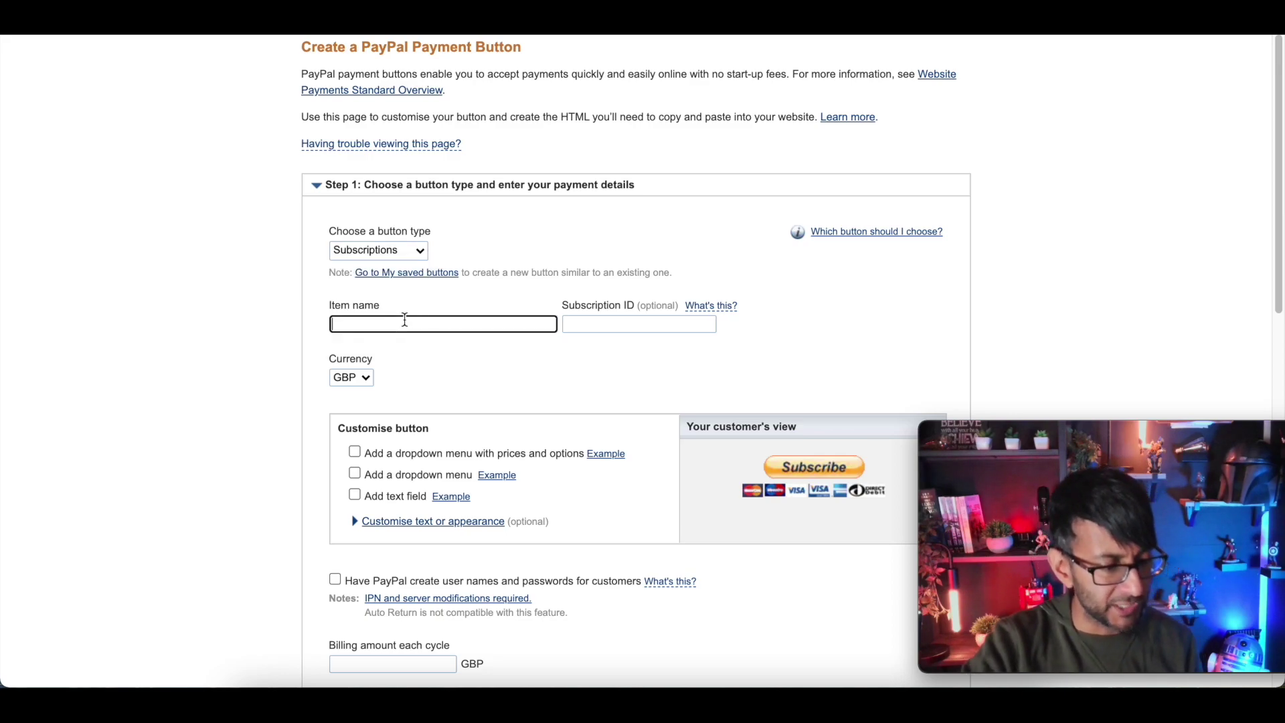
{"action": "type", "text": "Course"}
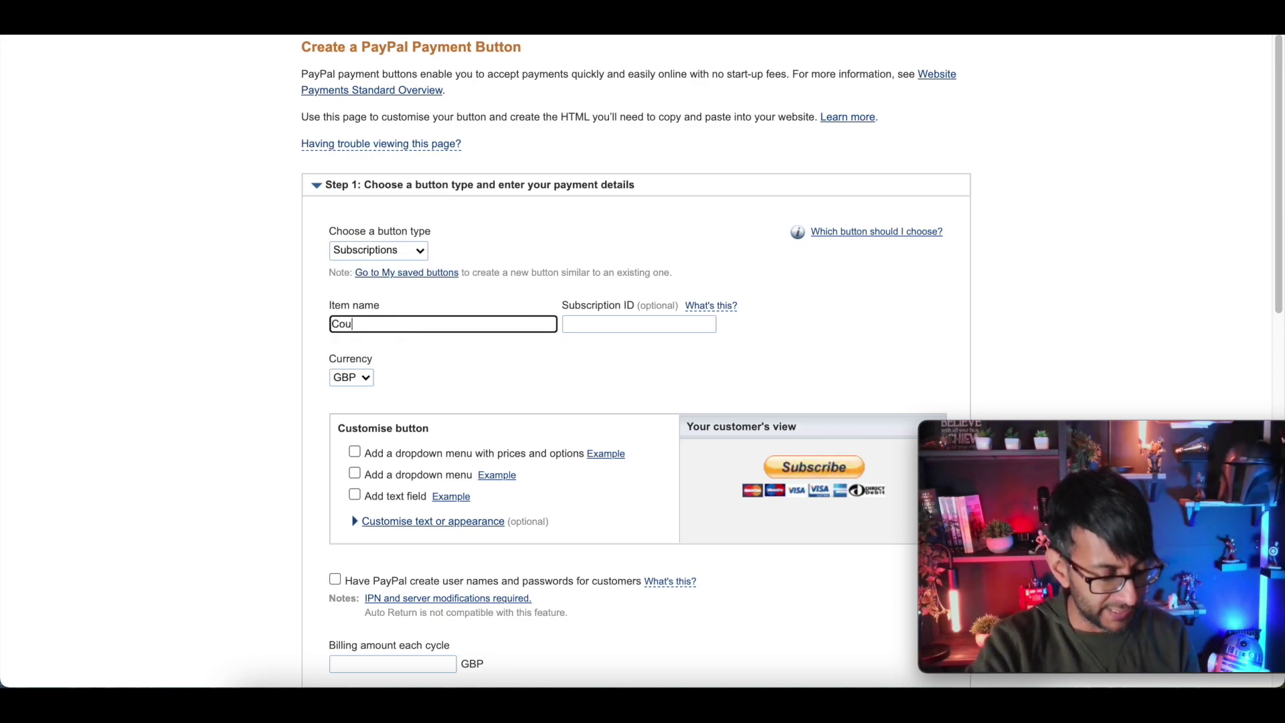
{"action": "key", "text": "BackSpace"}
{"action": "key", "text": "BackSpace"}
{"action": "key", "text": "BackSpace"}
{"action": "key", "text": "BackSpace"}
{"action": "key", "text": "BackSpace"}
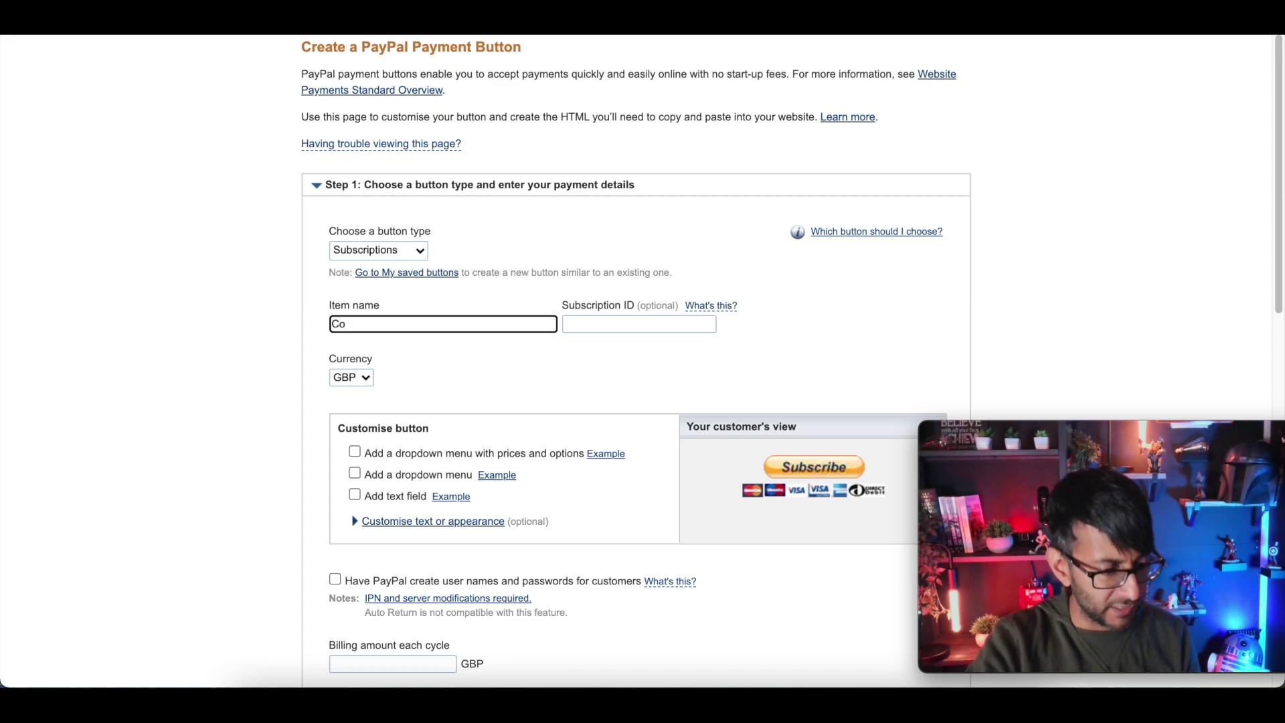
{"action": "type", "text": "Coaching "}
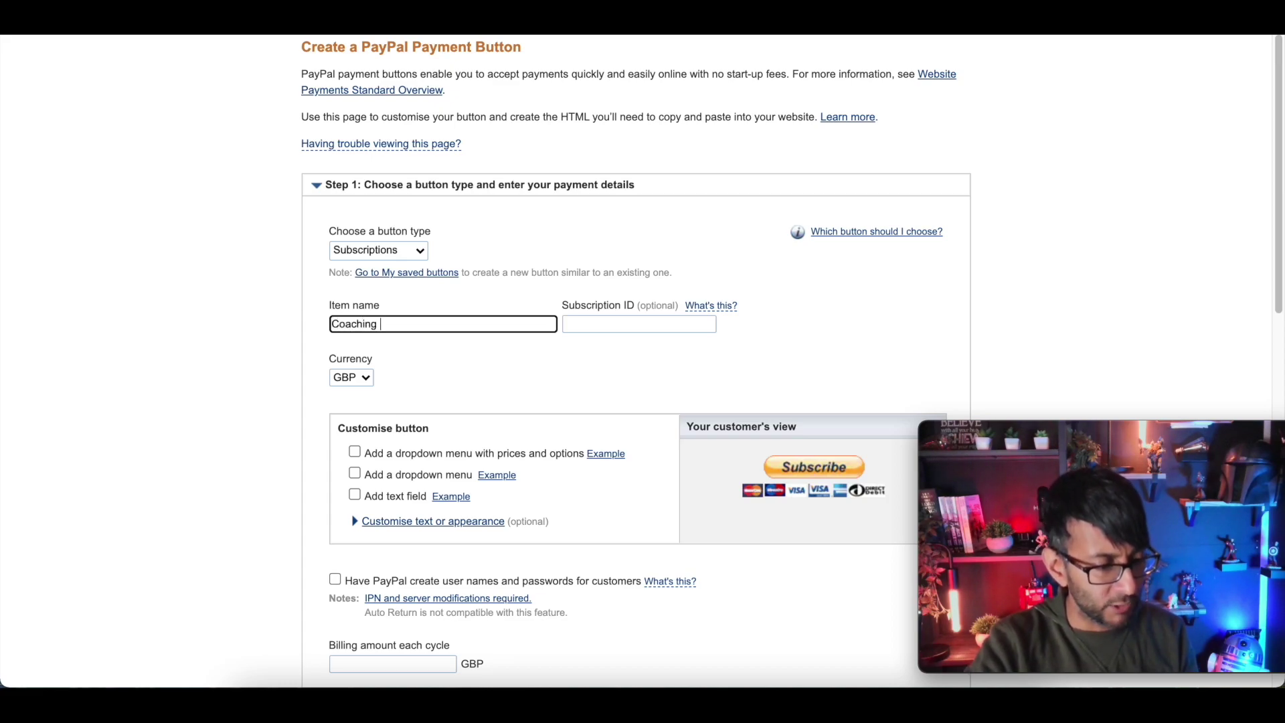
{"action": "type", "text": "Course"}
{"action": "left_click", "coordinate": [562, 321]}
Enter 'course001' as the subscription ID.
{"action": "left_click", "coordinate": [569, 324]}
{"action": "type", "text": "cour"}
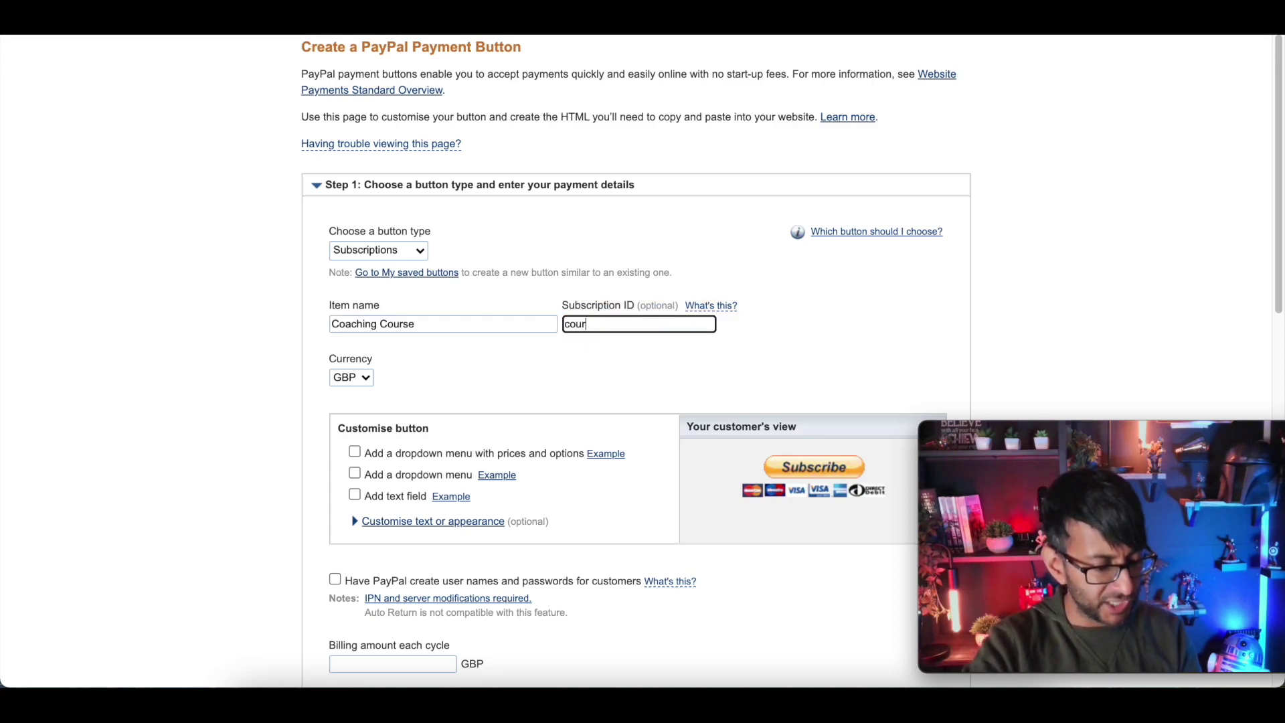
{"action": "type", "text": "se001"}
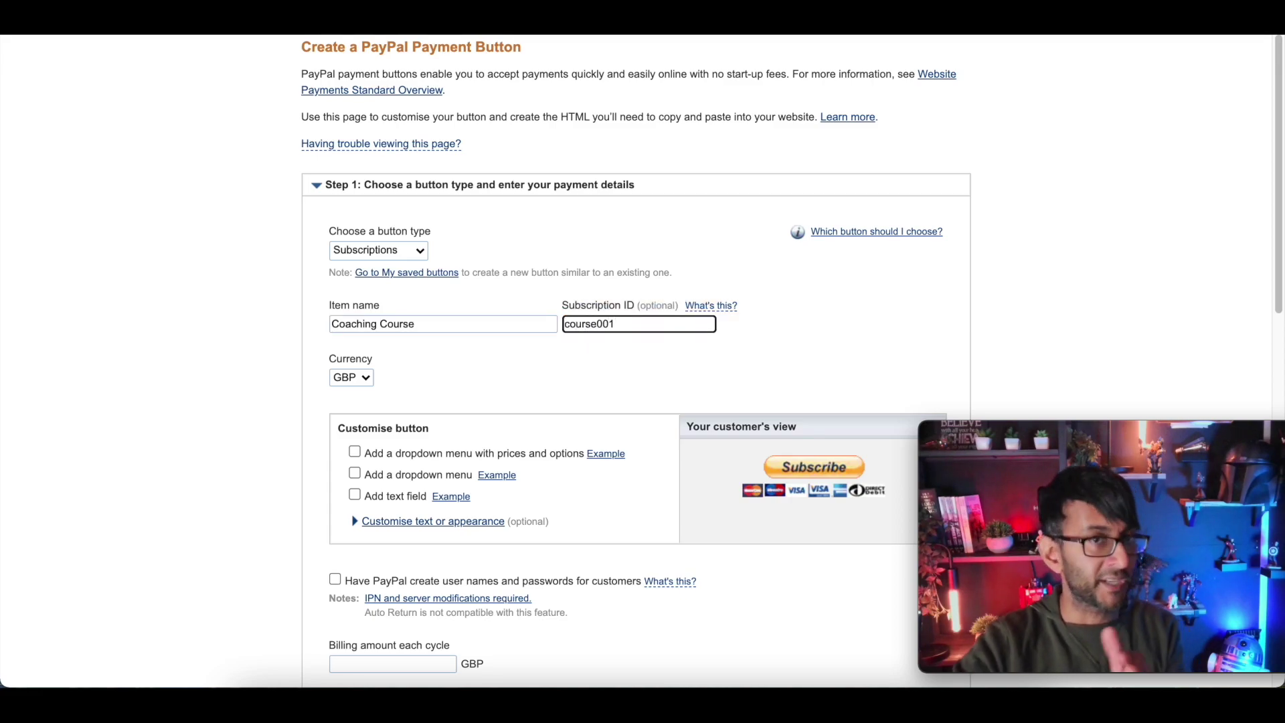
{"action": "left_click", "coordinate": [373, 392]}
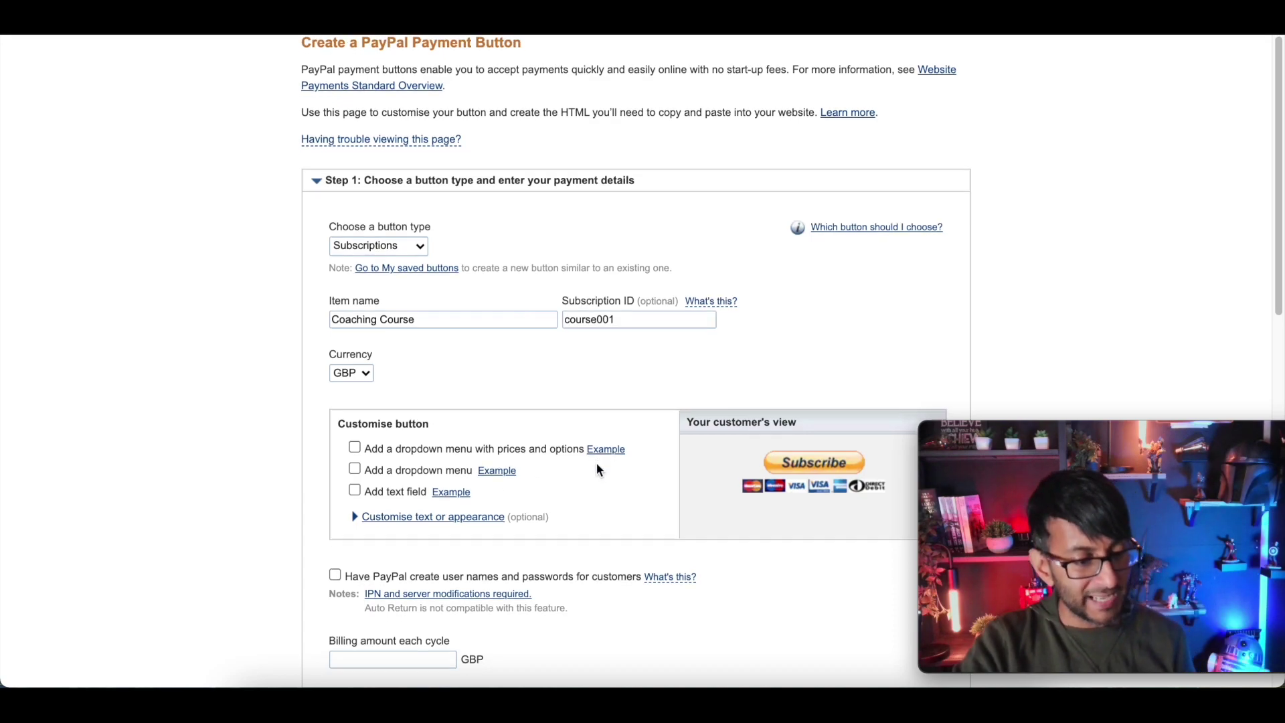
{"action": "scroll", "coordinate": [601, 467], "scroll_direction": "down", "scroll_amount": 1}
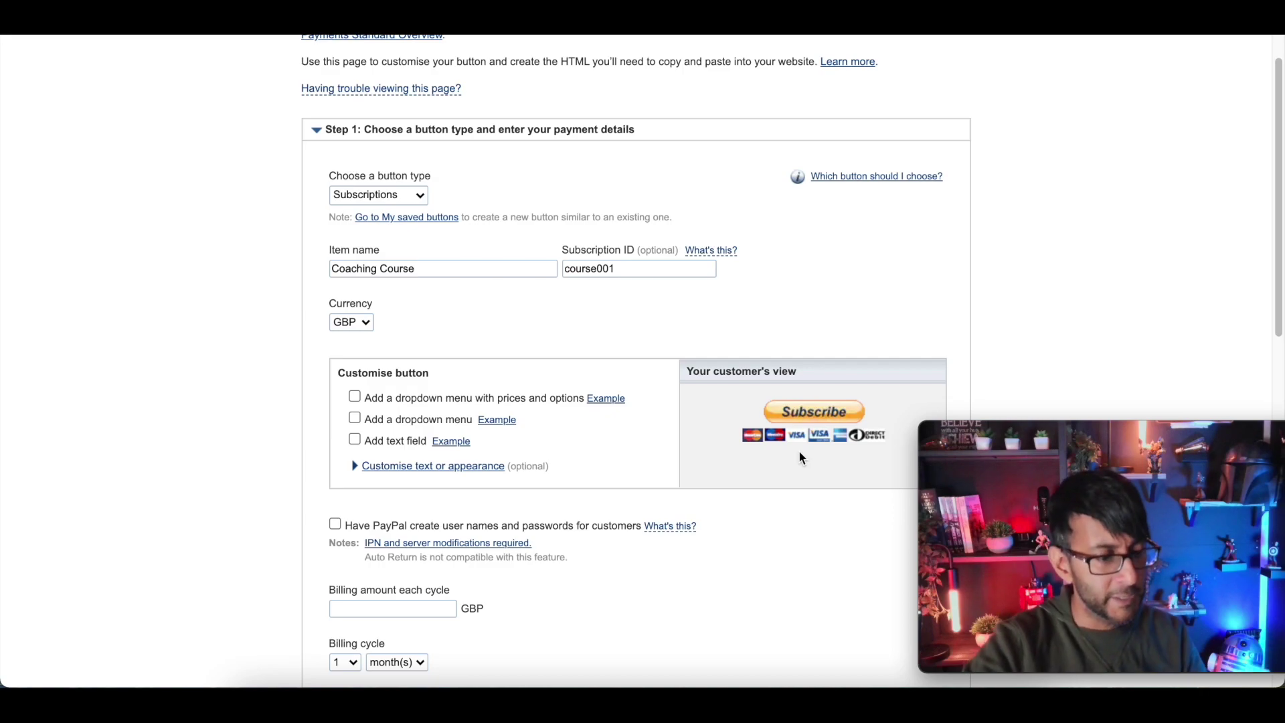
{"action": "left_click", "coordinate": [356, 398]}
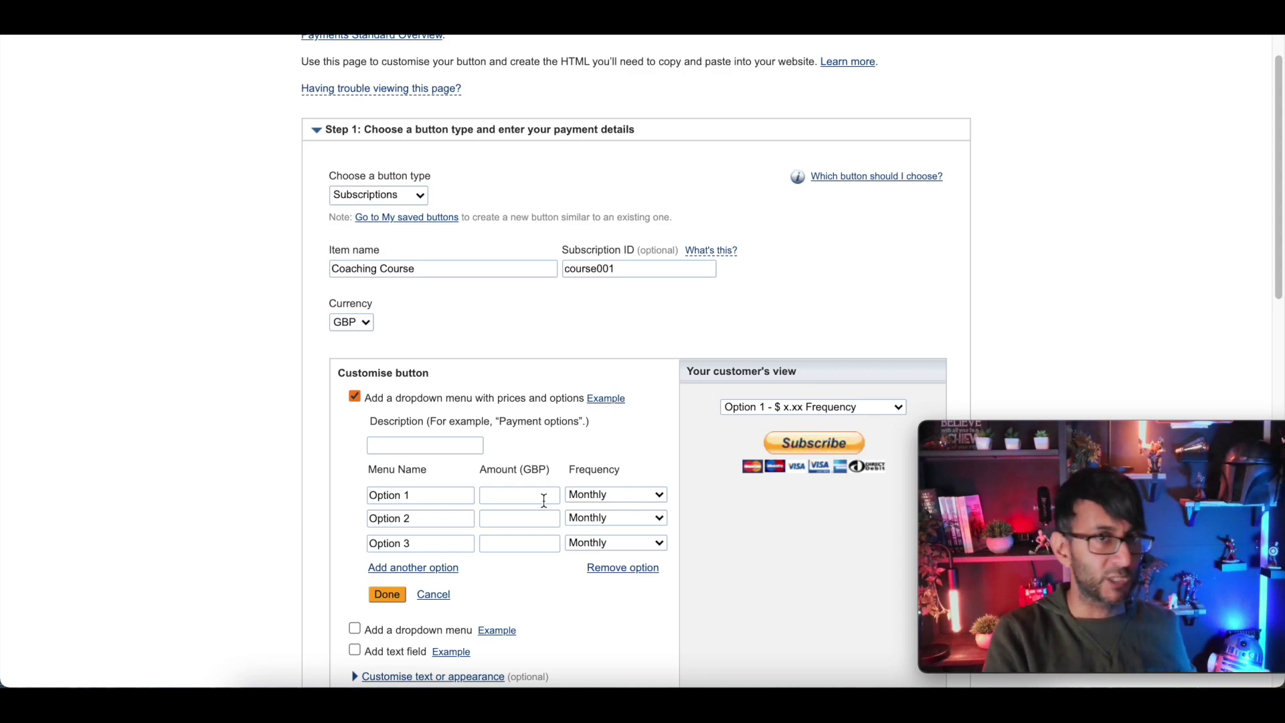
{"action": "left_click", "coordinate": [354, 397]}
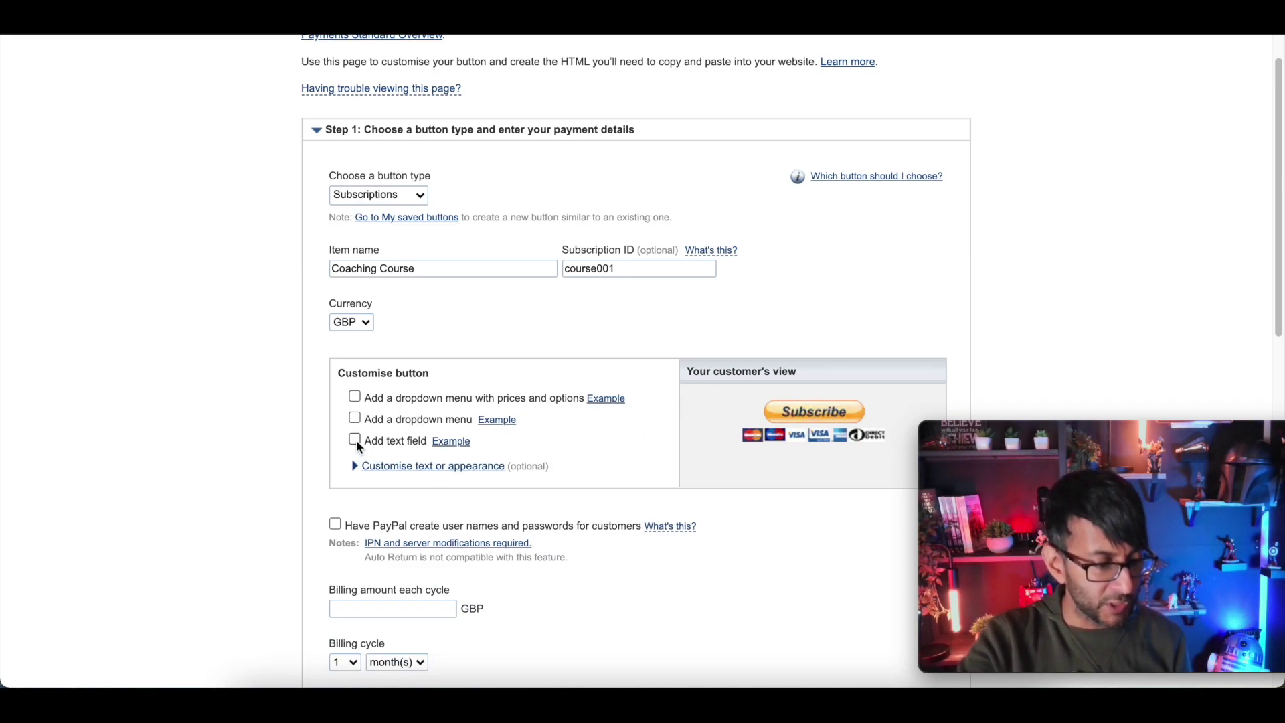
Set the button text to Buy Now.
{"action": "left_click", "coordinate": [412, 467]}
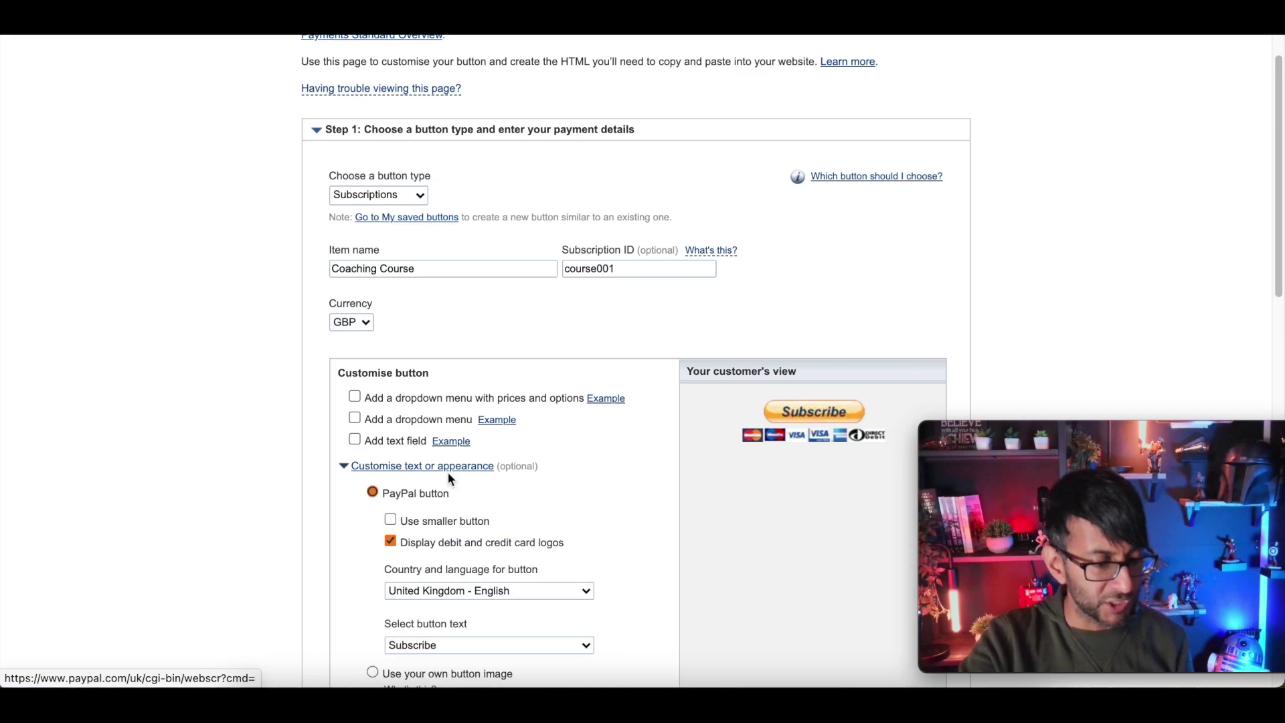
{"action": "scroll", "coordinate": [535, 556], "scroll_direction": "down", "scroll_amount": 3}
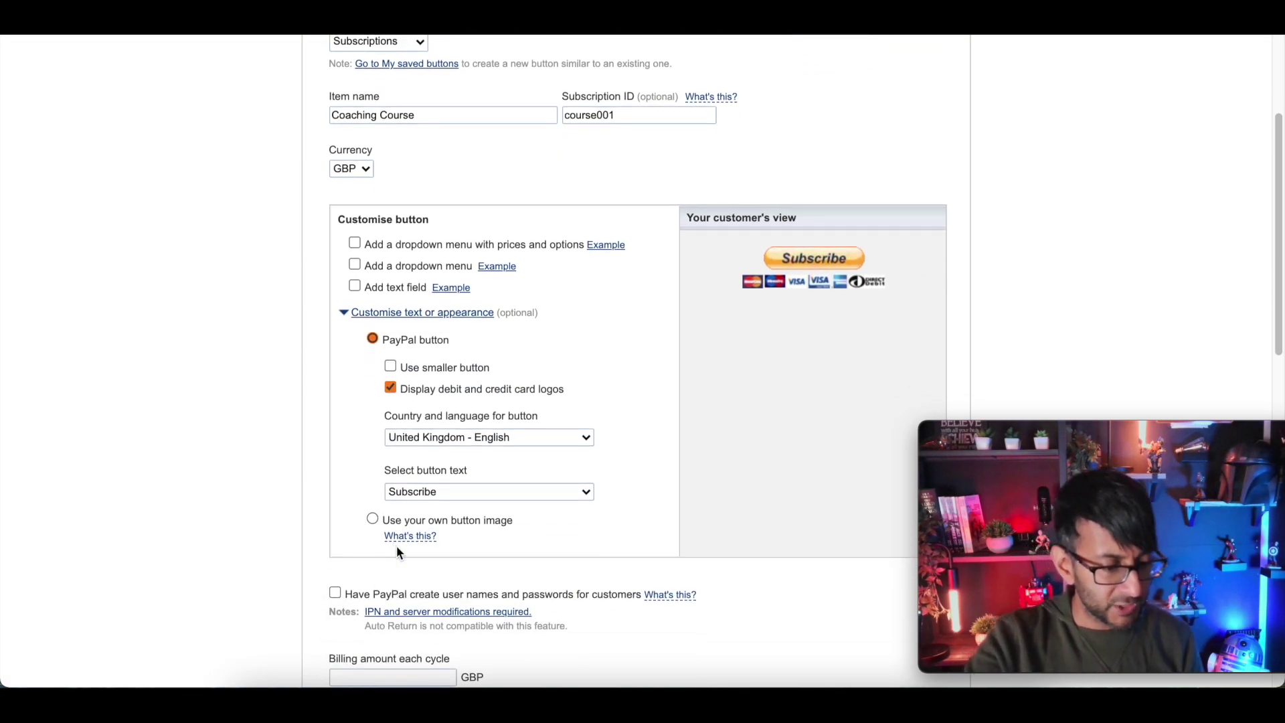
{"action": "mouse_move", "coordinate": [414, 541]}
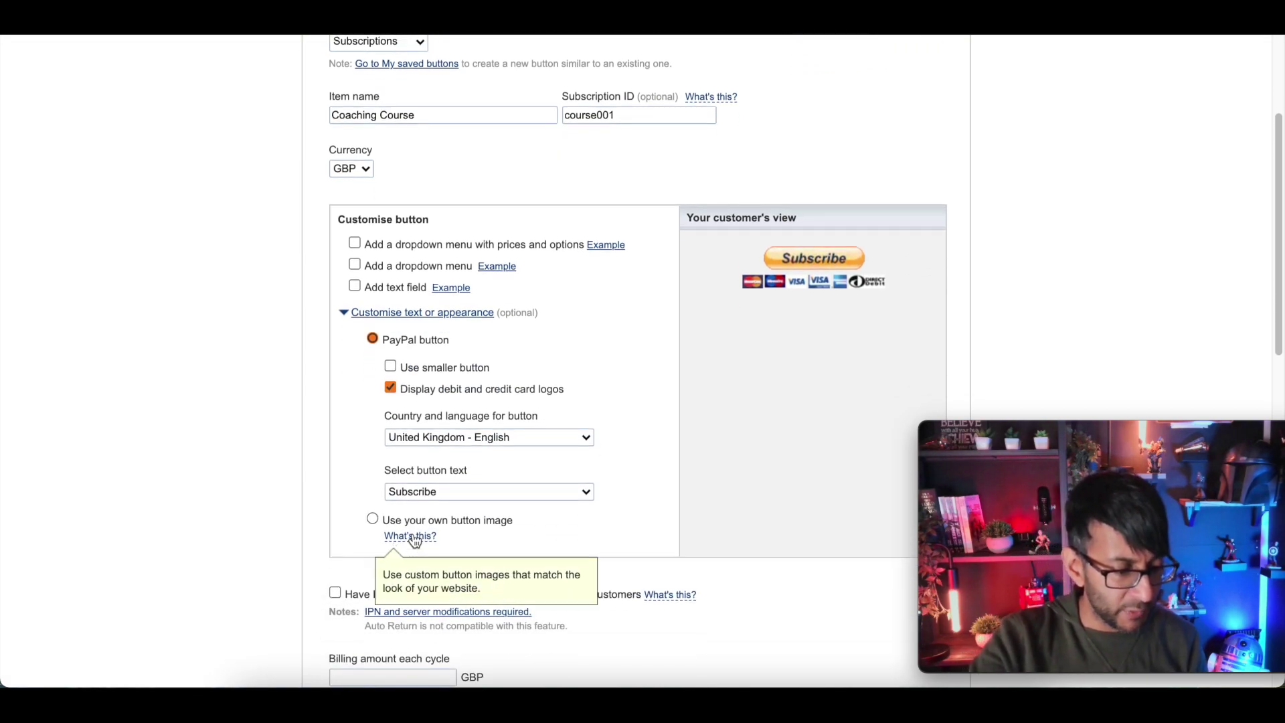
{"action": "left_click", "coordinate": [447, 496]}
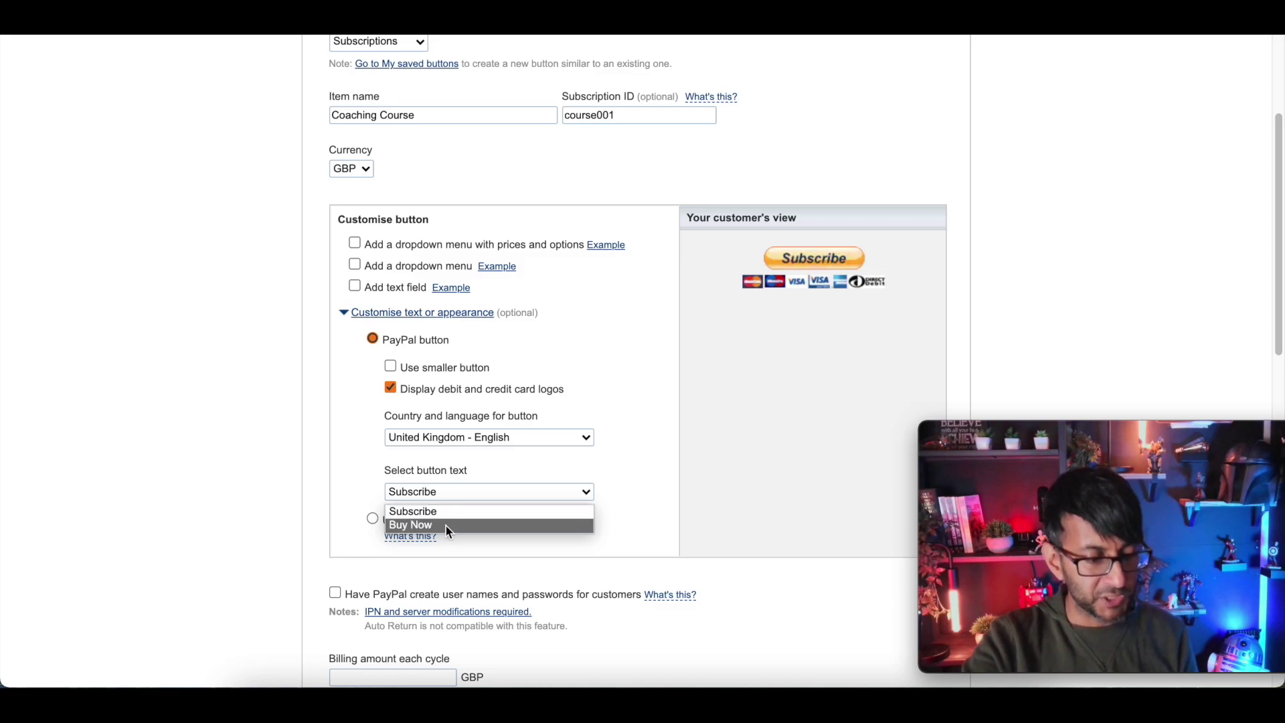
{"action": "left_click", "coordinate": [448, 528]}
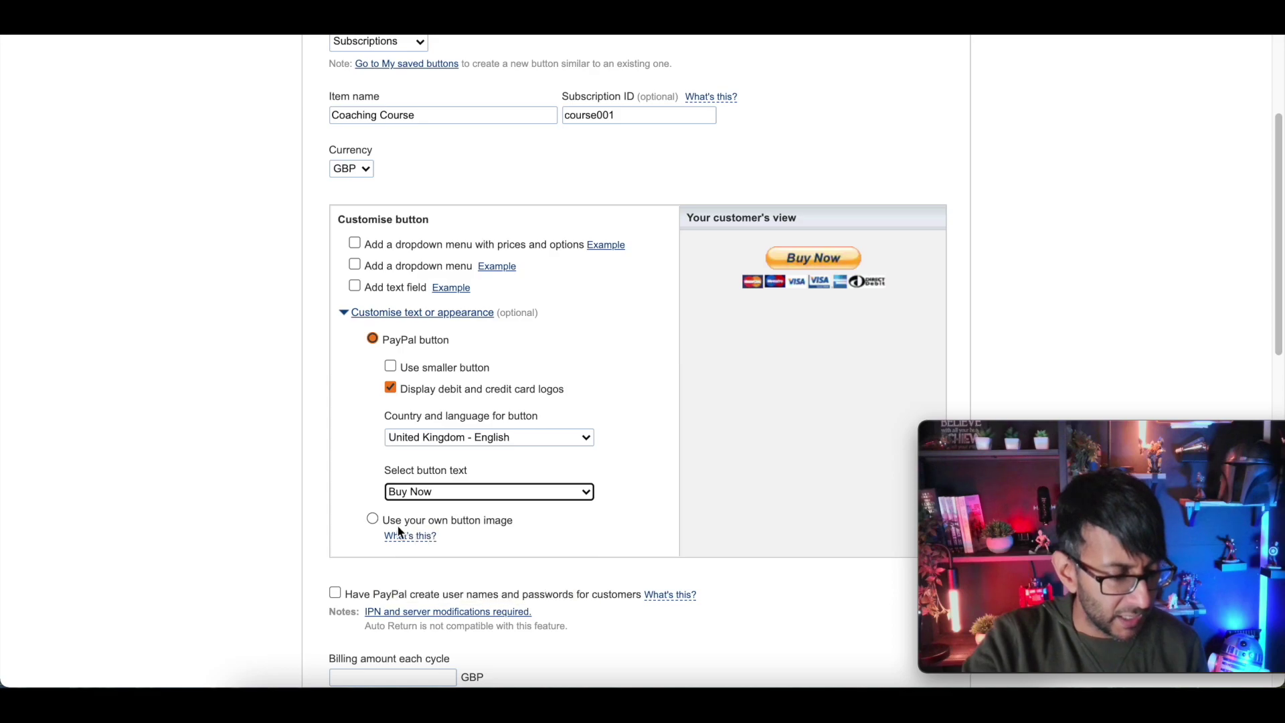
Try a custom button image, then revert to the standard PayPal button style.
{"action": "left_click", "coordinate": [373, 520]}
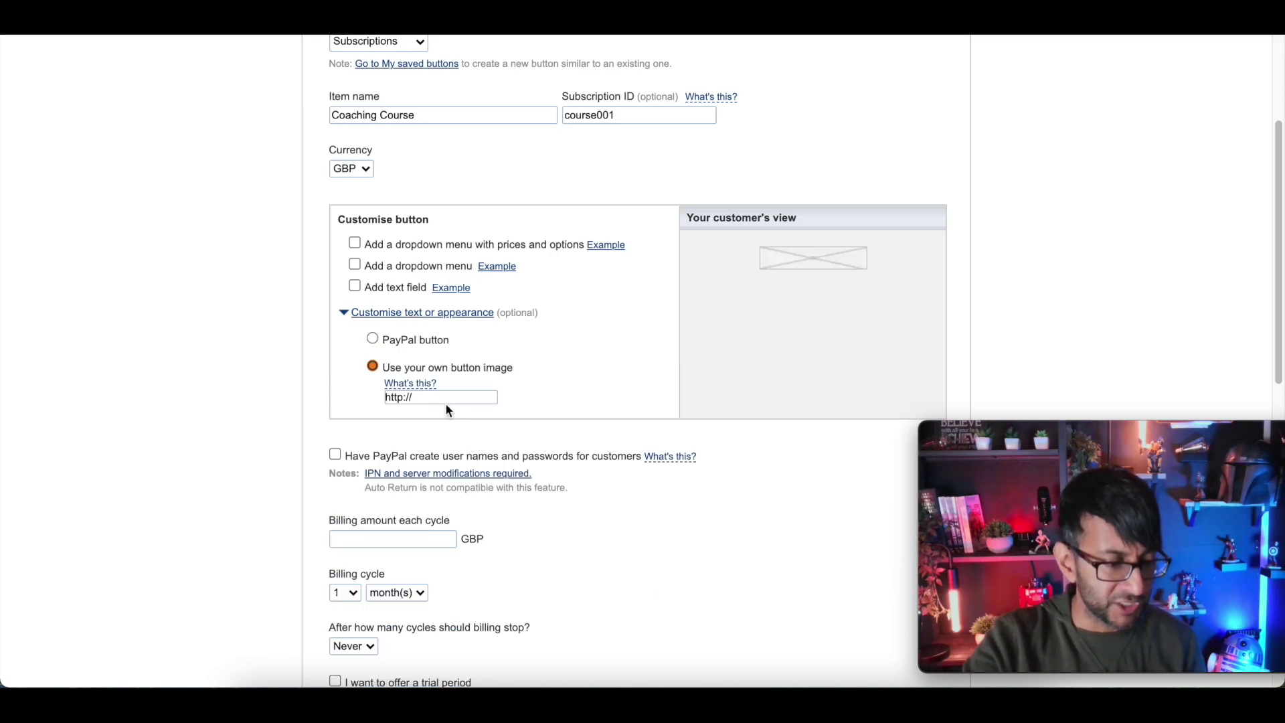
{"action": "left_click_drag", "start_coordinate": [442, 398], "coordinate": [362, 401]}
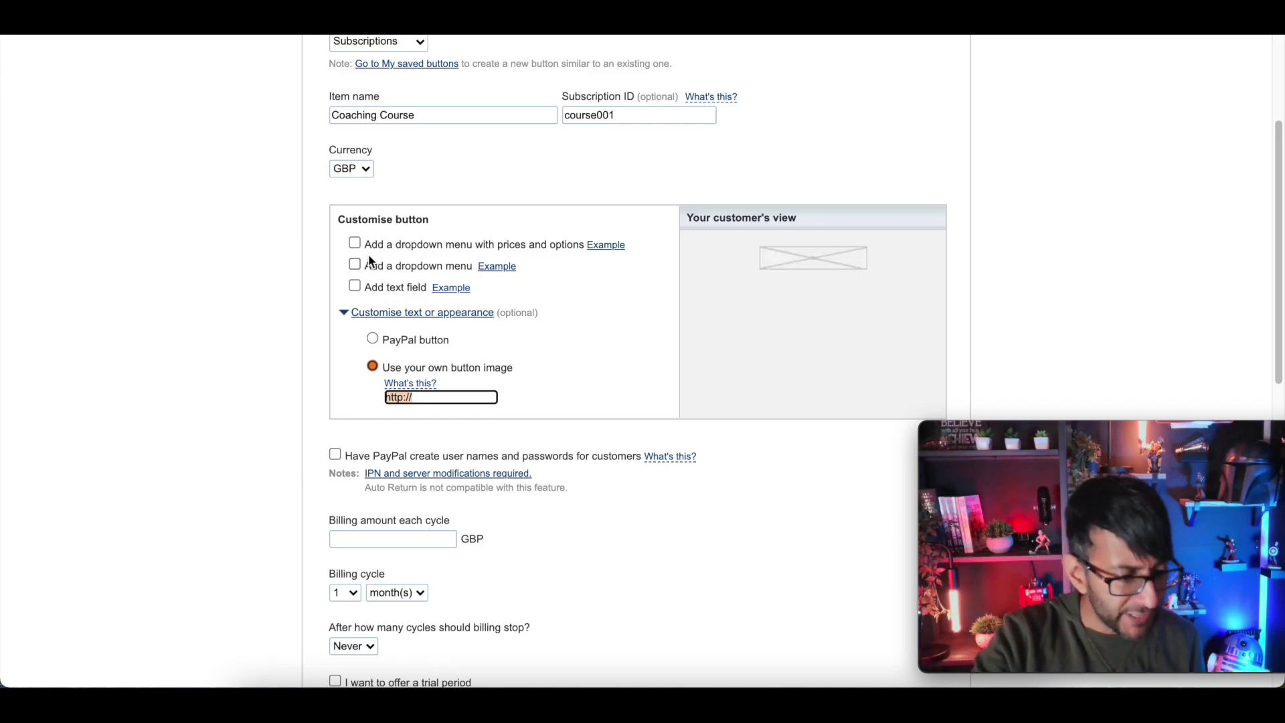
{"action": "left_click", "coordinate": [373, 340]}
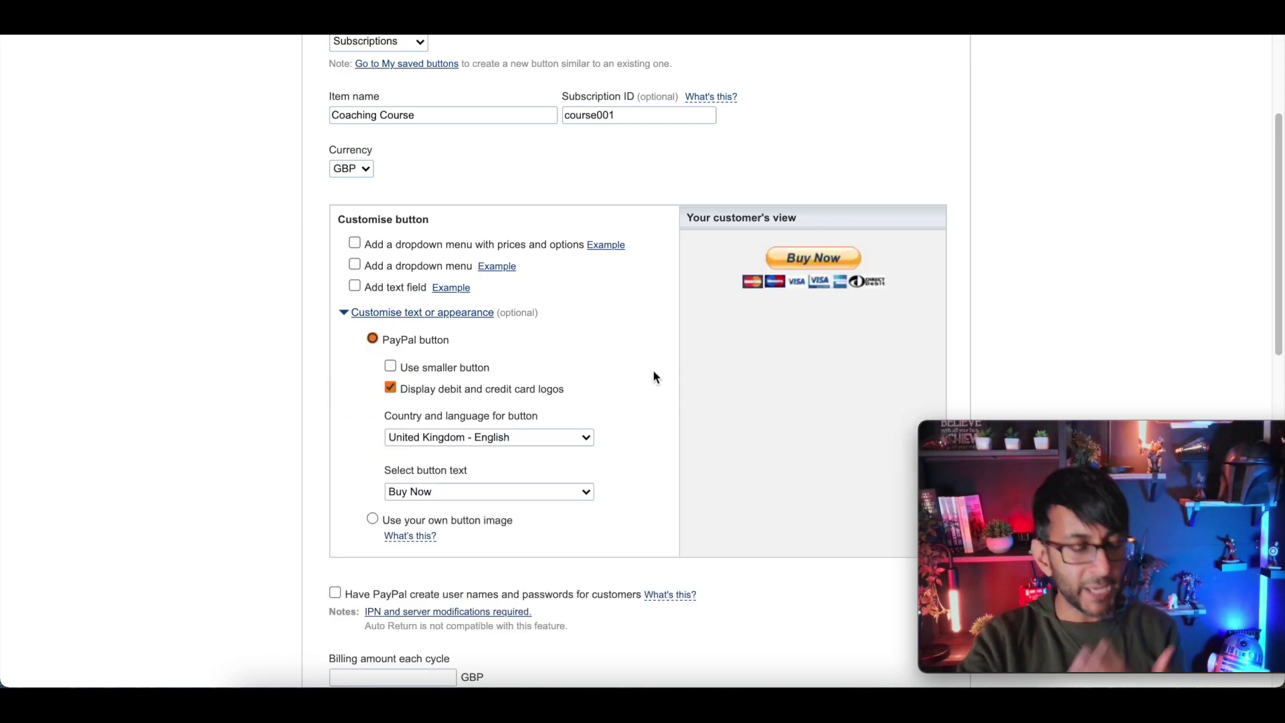
Set the billing amount to 50 each cycle with a monthly billing period.
{"action": "scroll", "coordinate": [624, 477], "scroll_direction": "down", "scroll_amount": 3}
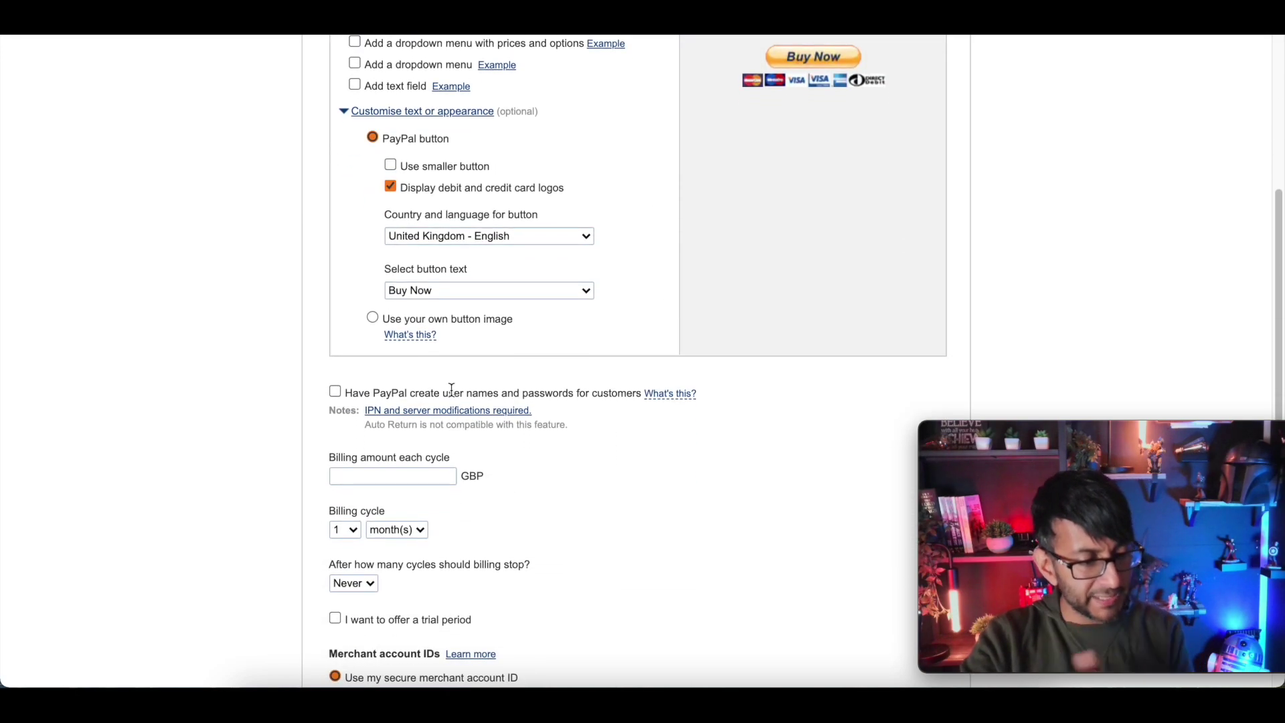
{"action": "left_click", "coordinate": [418, 474]}
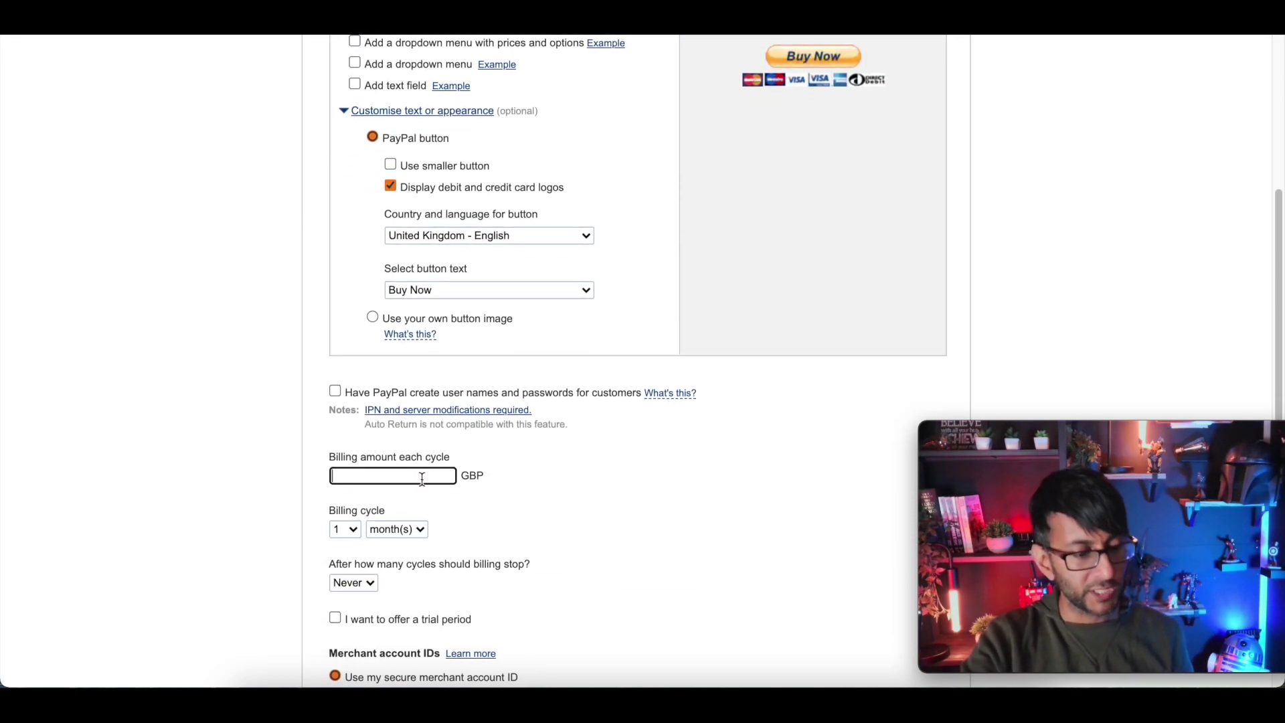
{"action": "type", "text": "50"}
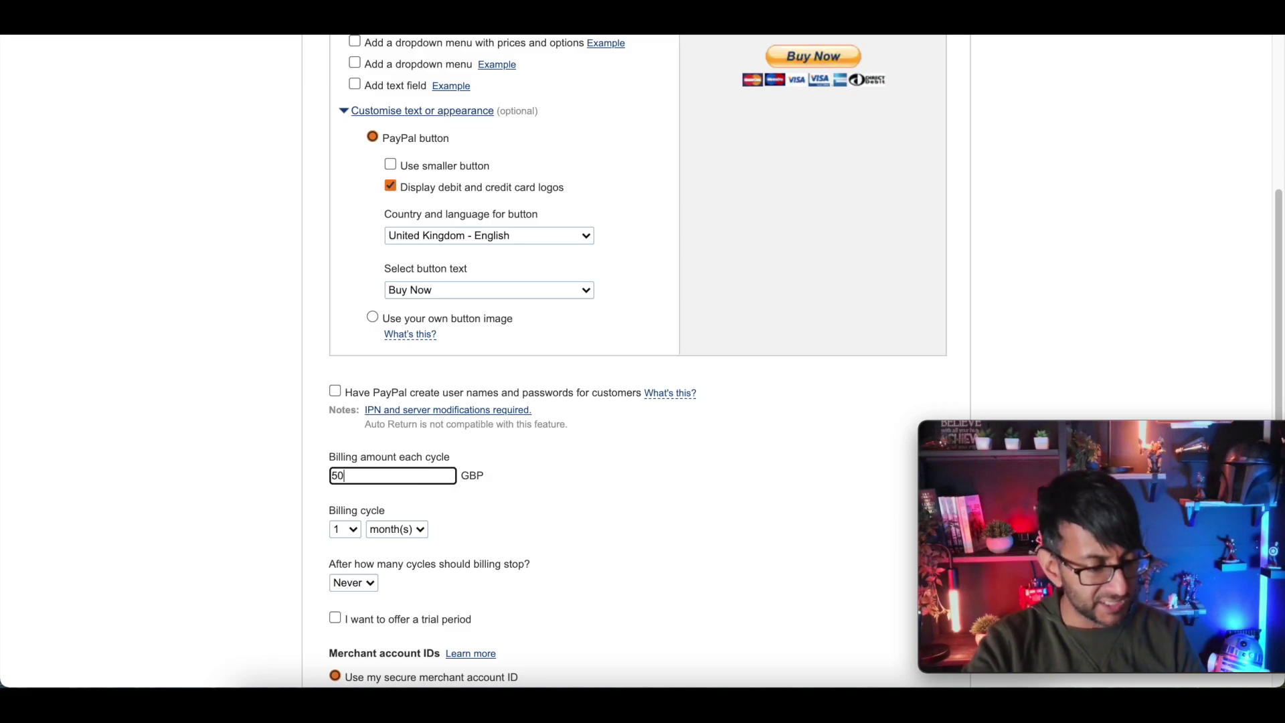
{"action": "left_click", "coordinate": [404, 530]}
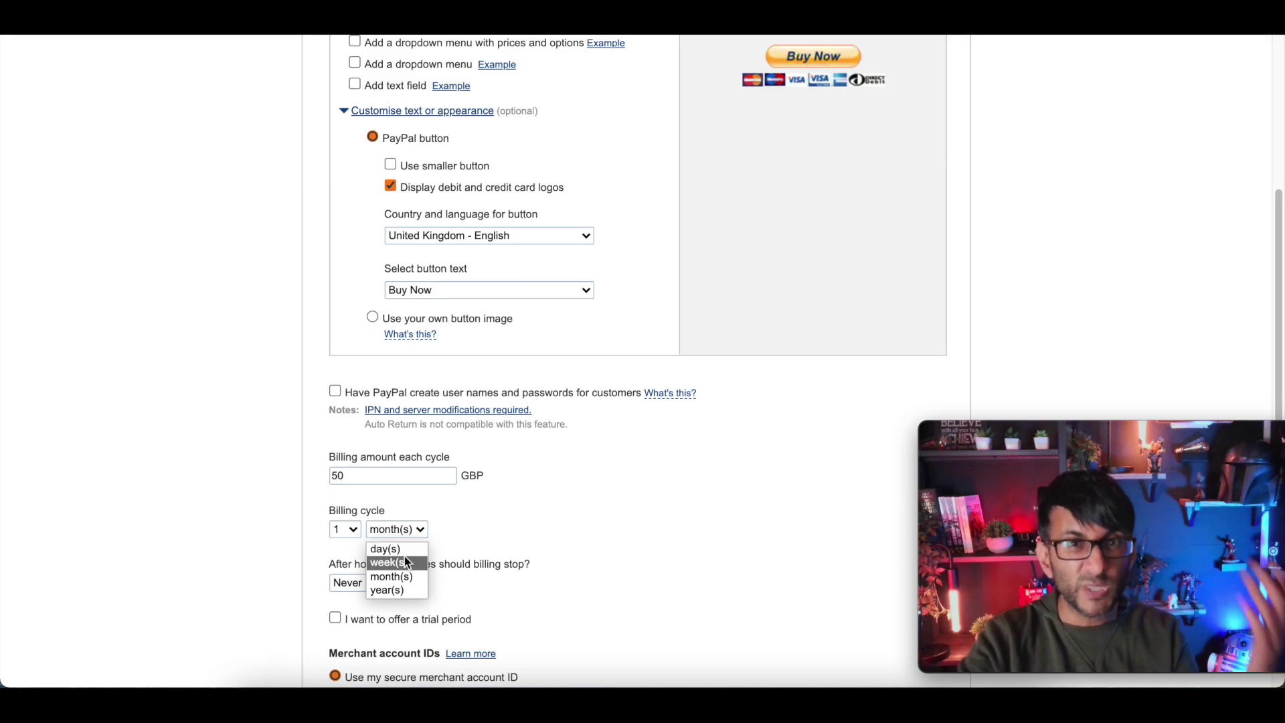
{"action": "left_click", "coordinate": [404, 574]}
Leave the trial period off and expand the advanced checkout customisation options.
{"action": "scroll", "coordinate": [540, 544], "scroll_direction": "down", "scroll_amount": 10}
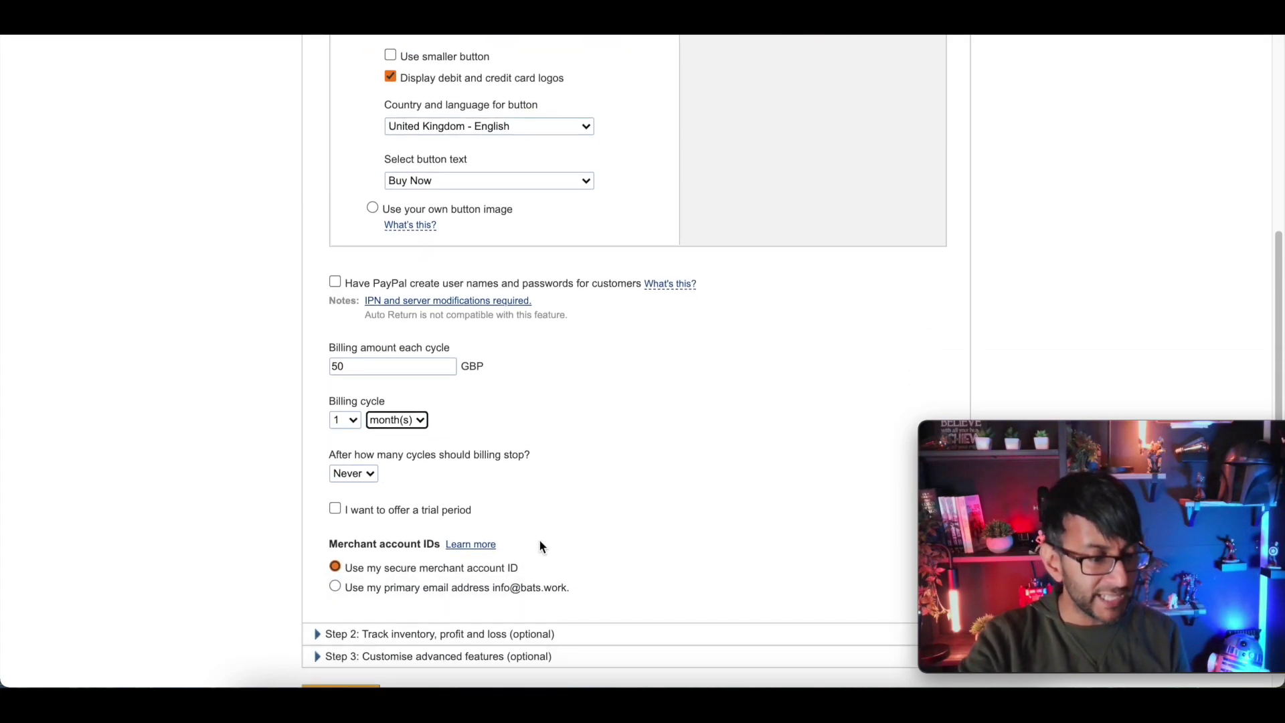
{"action": "scroll", "coordinate": [541, 546], "scroll_direction": "up", "scroll_amount": 5}
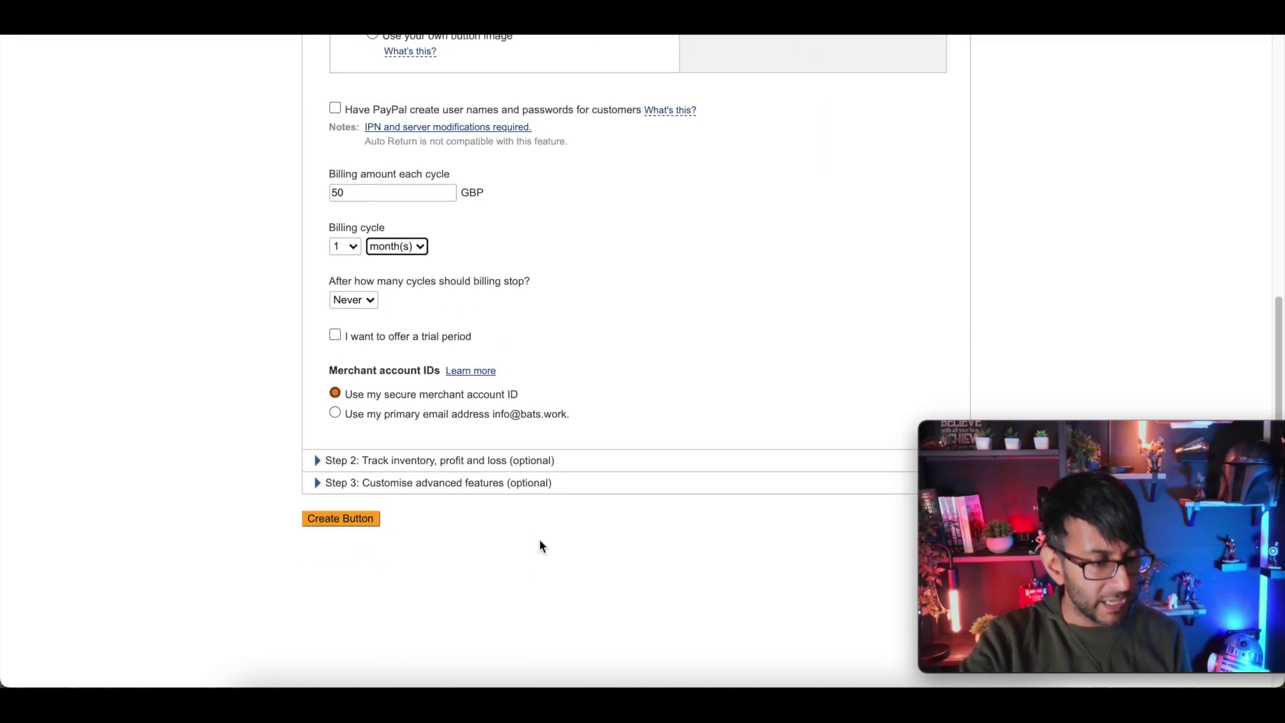
{"action": "left_click", "coordinate": [441, 343]}
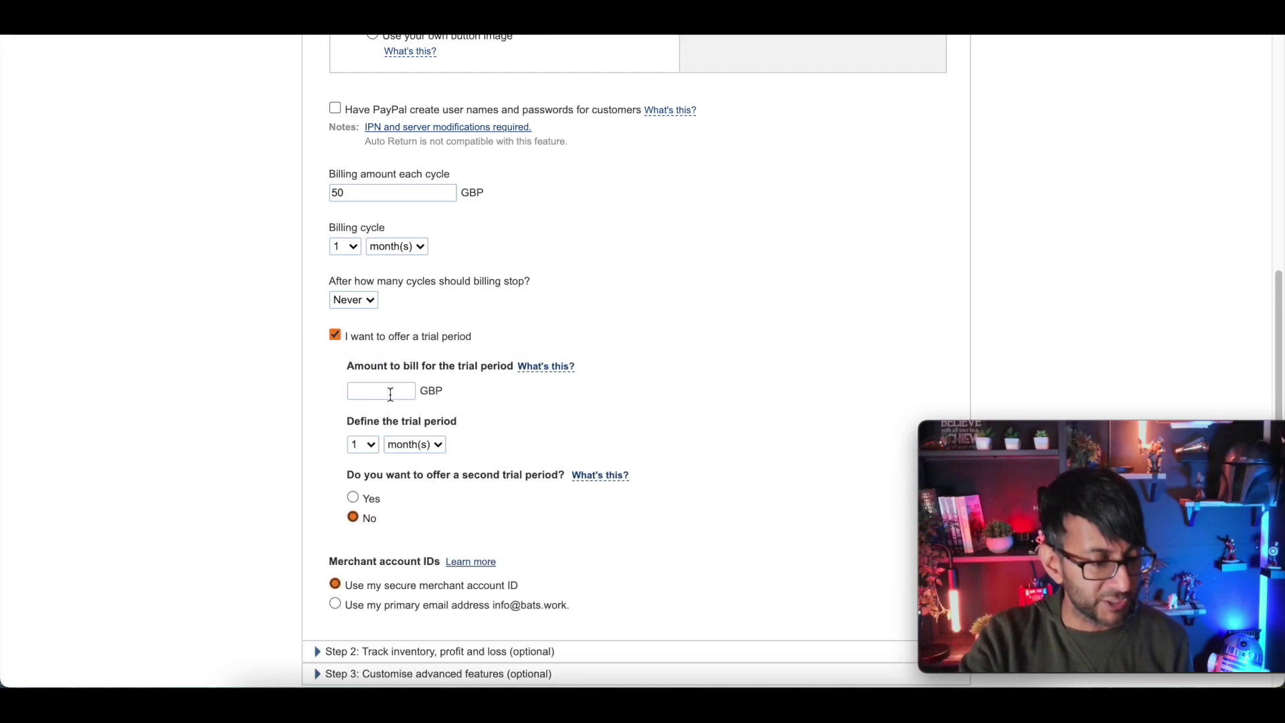
{"action": "left_click", "coordinate": [391, 393]}
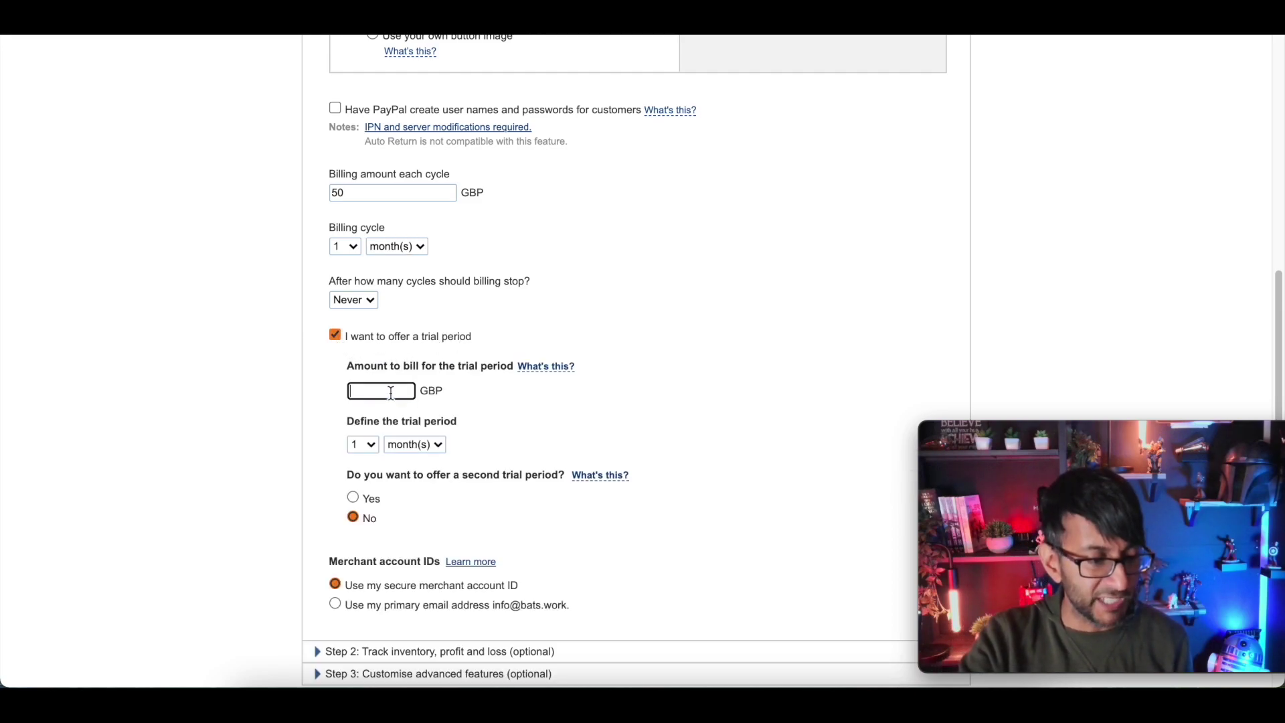
{"action": "left_click", "coordinate": [337, 339]}
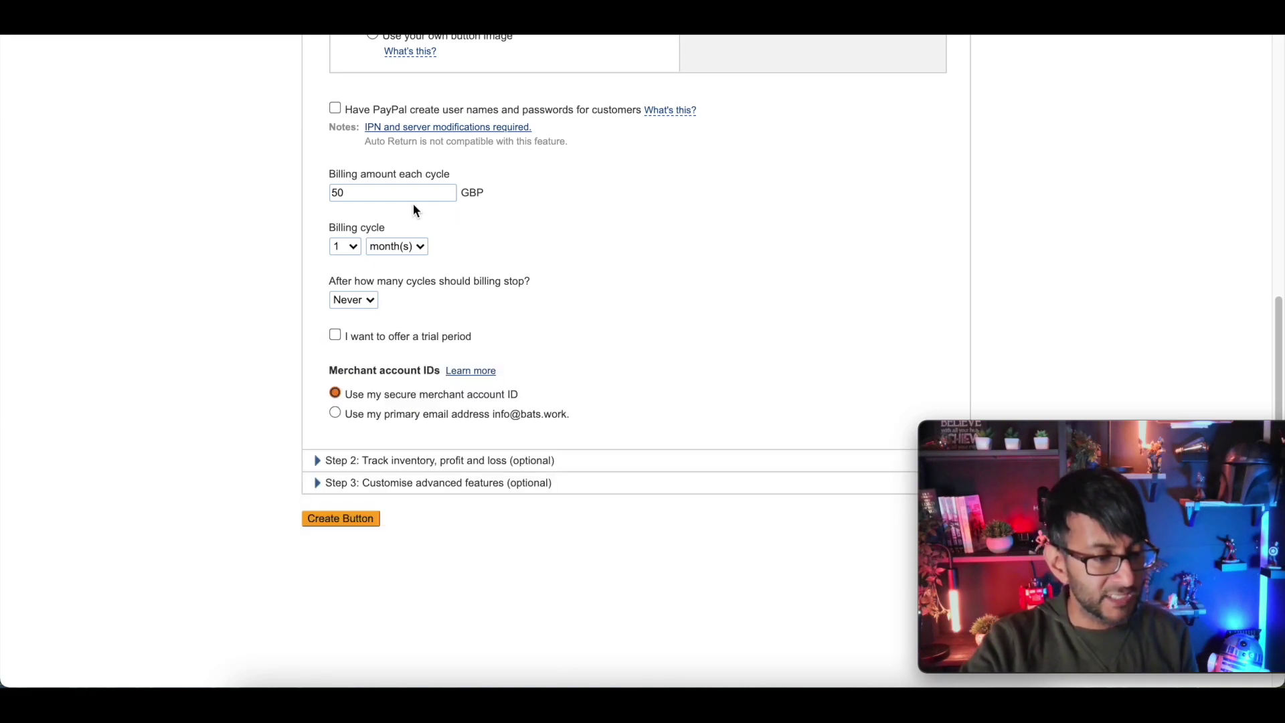
{"action": "left_click", "coordinate": [458, 483]}
Enable sending customers to a URL after checkout and create the button.
{"action": "scroll", "coordinate": [524, 407], "scroll_direction": "down", "scroll_amount": 6}
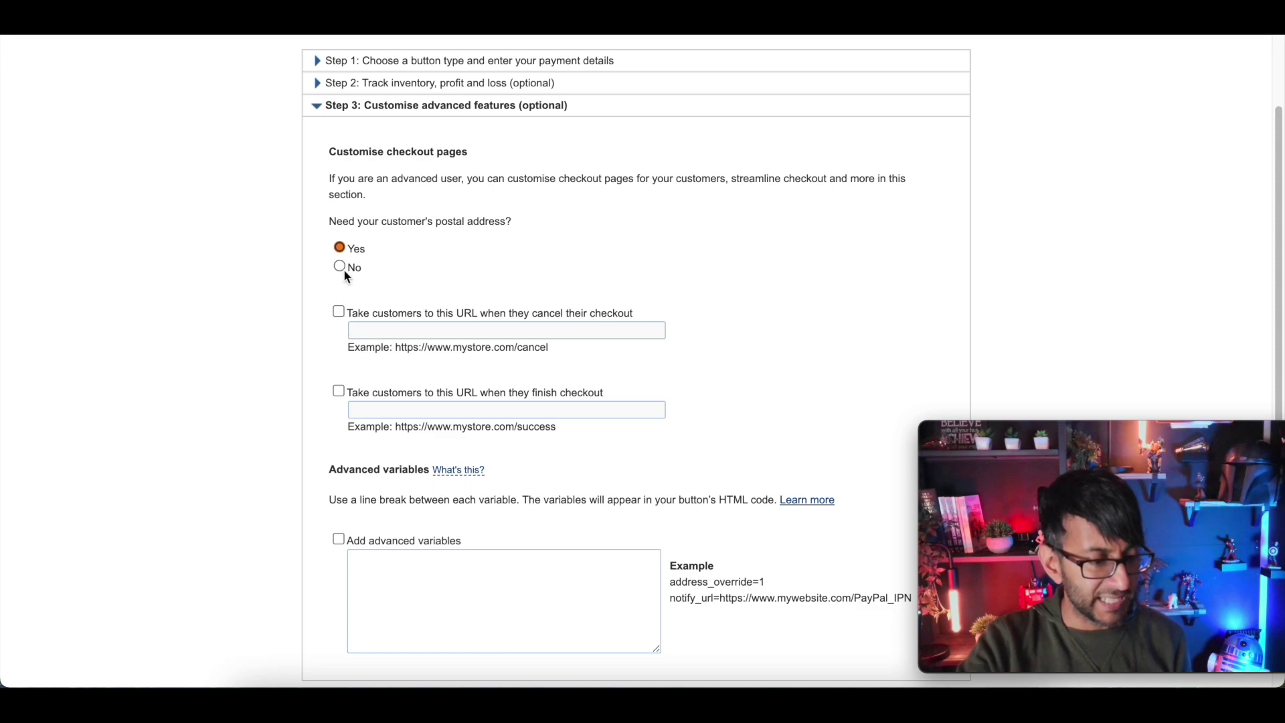
{"action": "left_click", "coordinate": [339, 388]}
{"action": "left_click", "coordinate": [383, 408]}
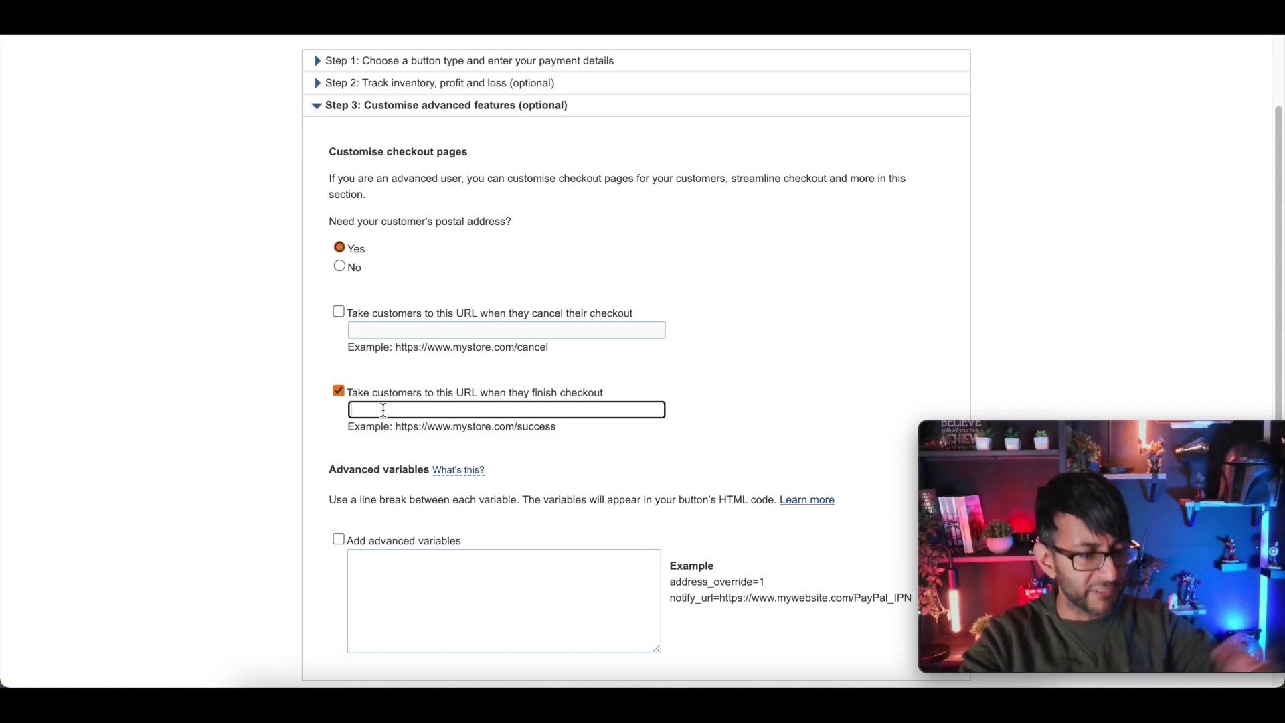
{"action": "scroll", "coordinate": [384, 410], "scroll_direction": "up", "scroll_amount": 1}
{"action": "scroll", "coordinate": [379, 469], "scroll_direction": "down", "scroll_amount": 4}
{"action": "left_click", "coordinate": [340, 472]}
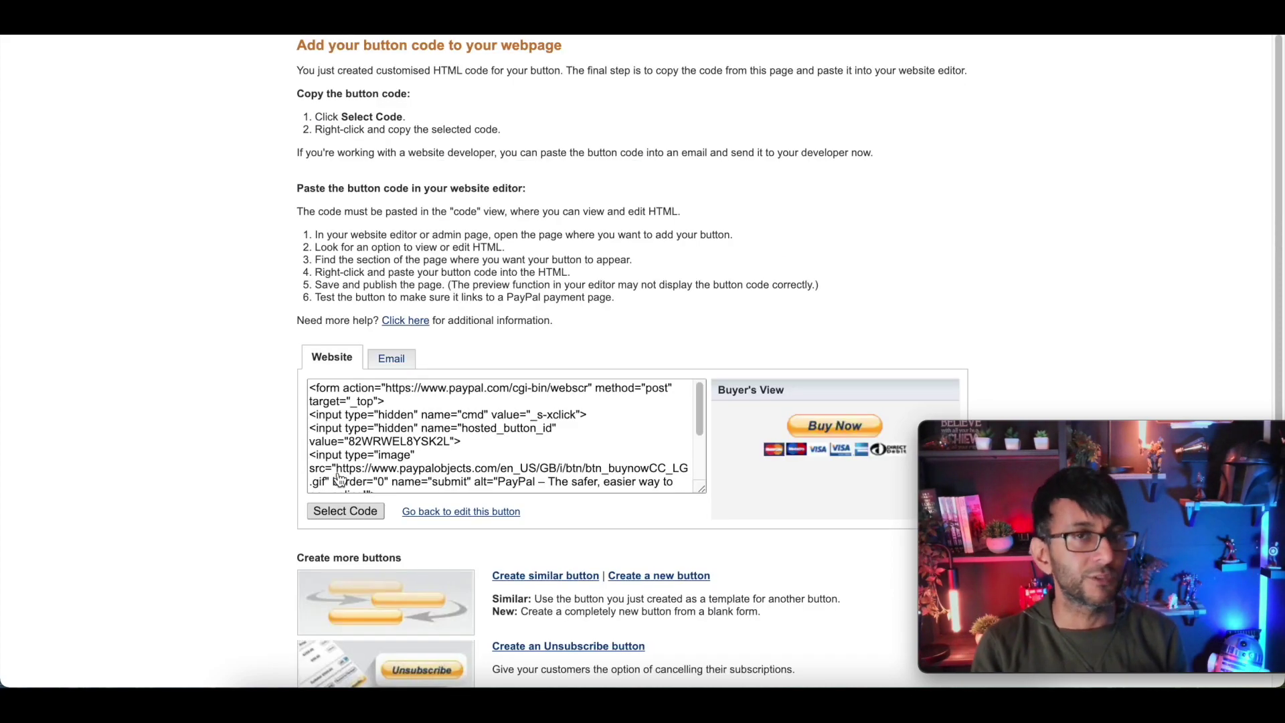
Select the generated button HTML code for copying.
{"action": "left_click", "coordinate": [345, 511]}
{"action": "key", "text": "ctrl+c"}
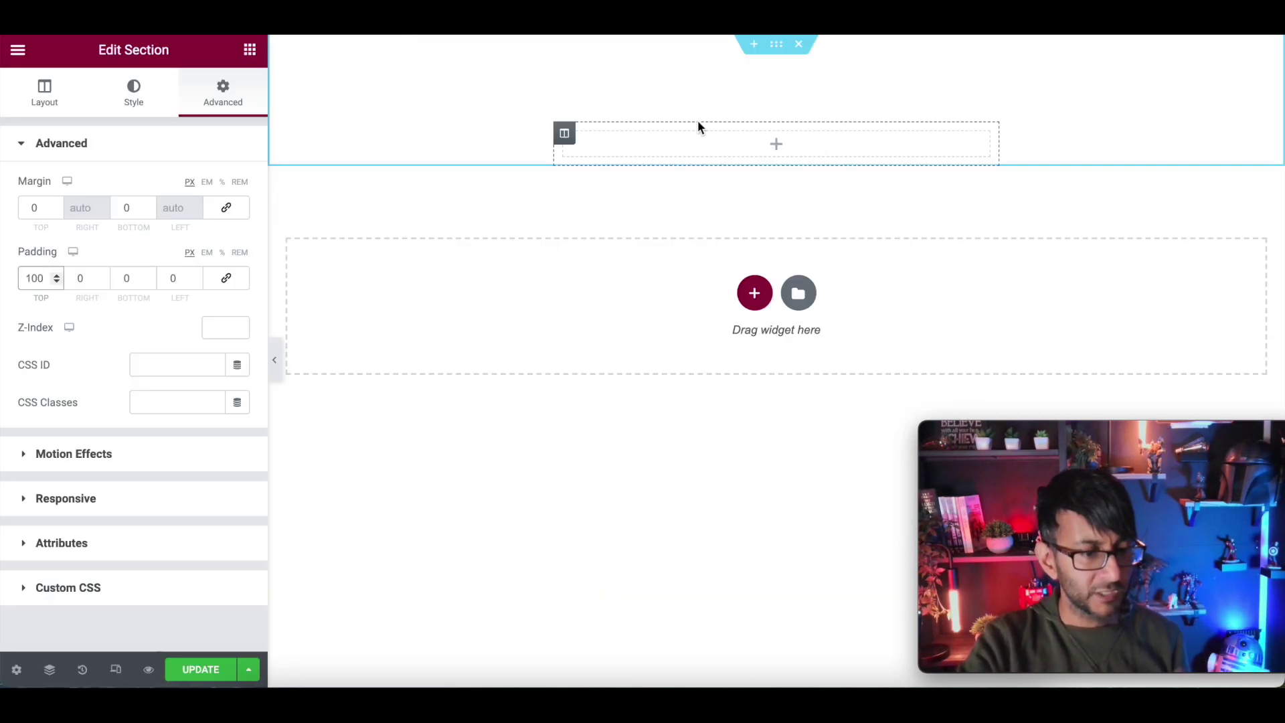
Place an HTML widget in the top section and paste the PayPal button code into it.
{"action": "left_click", "coordinate": [249, 49]}
{"action": "left_click", "coordinate": [183, 126]}
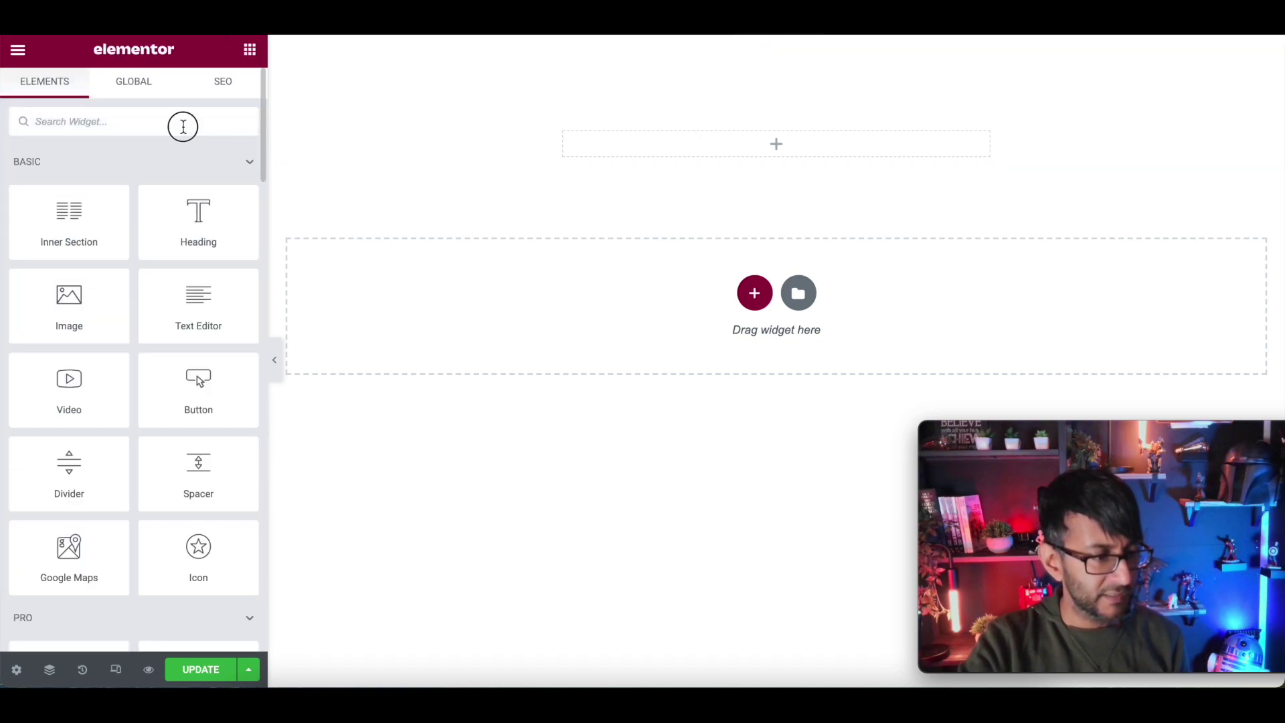
{"action": "type", "text": "html"}
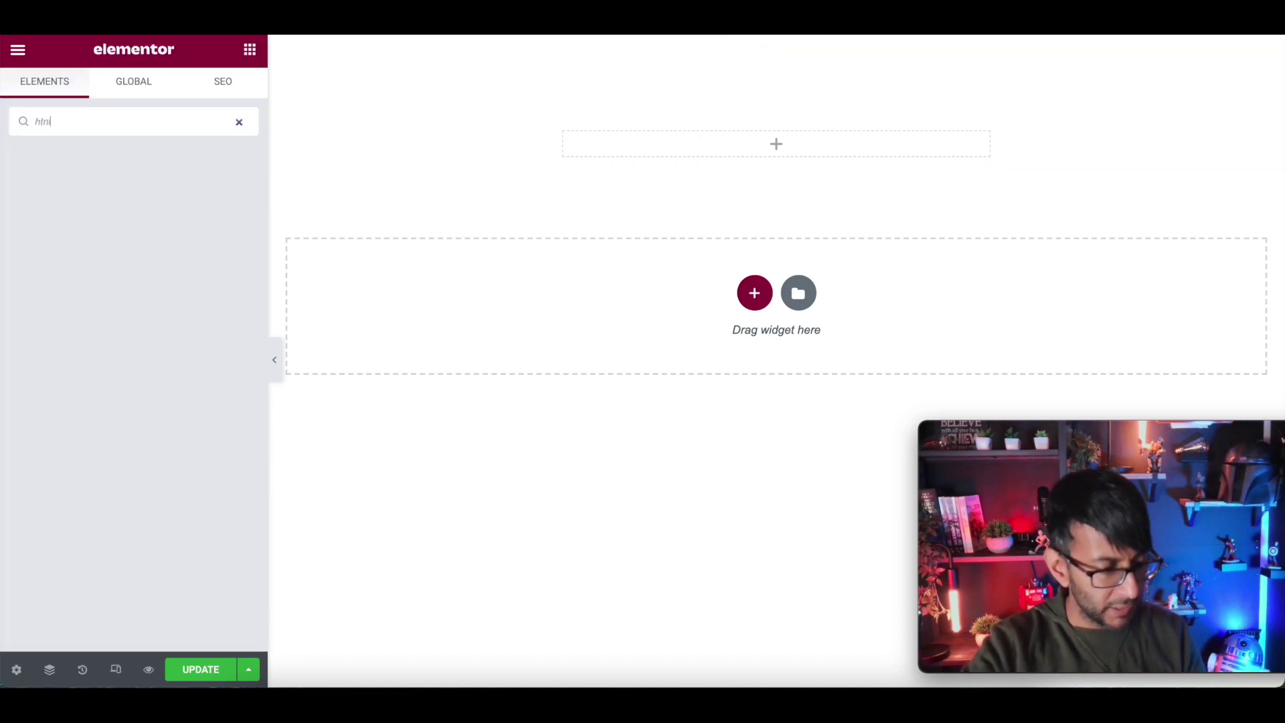
{"action": "key", "text": "BackSpace"}
{"action": "key", "text": "BackSpace"}
{"action": "key", "text": "BackSpace"}
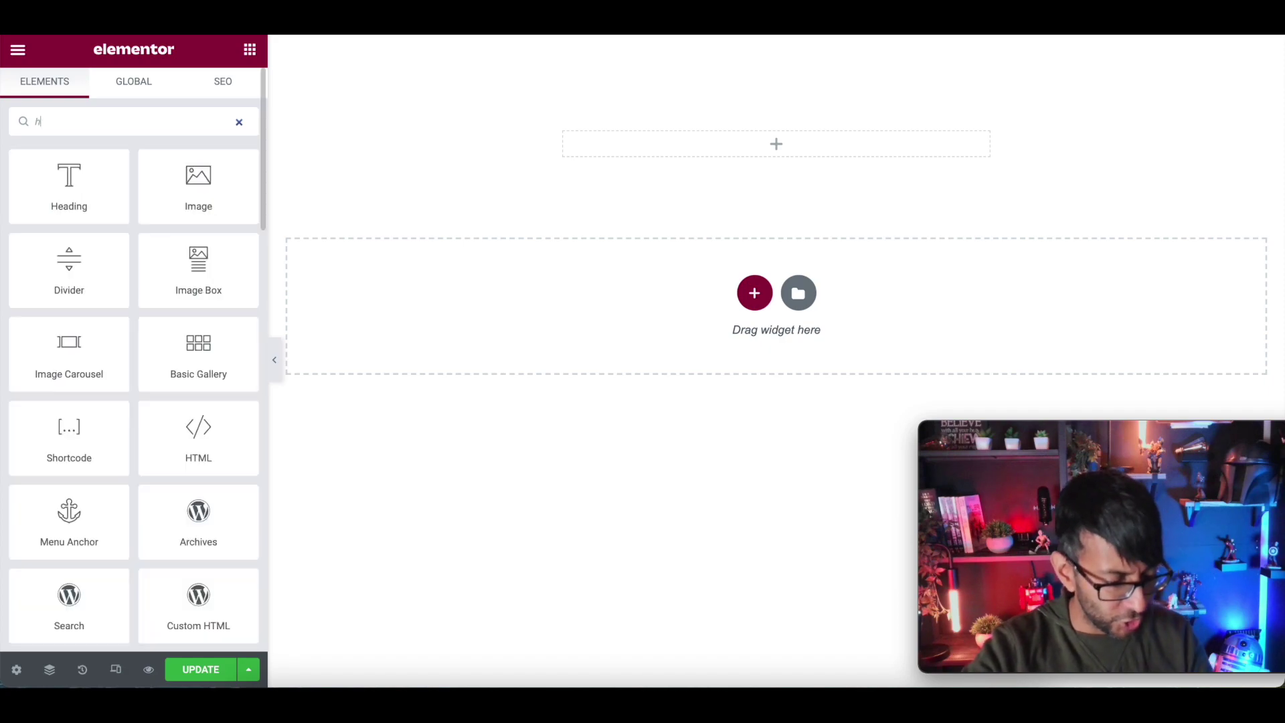
{"action": "type", "text": "tml"}
{"action": "left_click_drag", "start_coordinate": [69, 186], "coordinate": [717, 149]}
{"action": "left_click", "coordinate": [231, 248]}
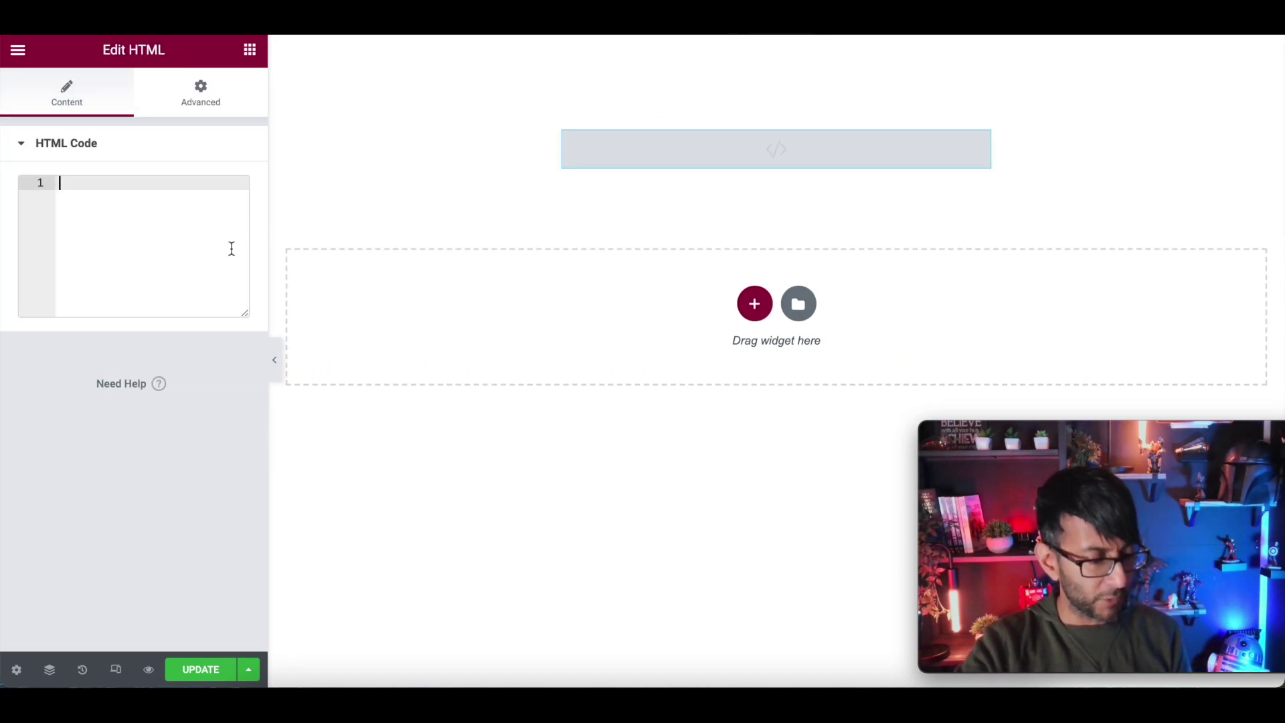
{"action": "key", "text": "ctrl+v"}
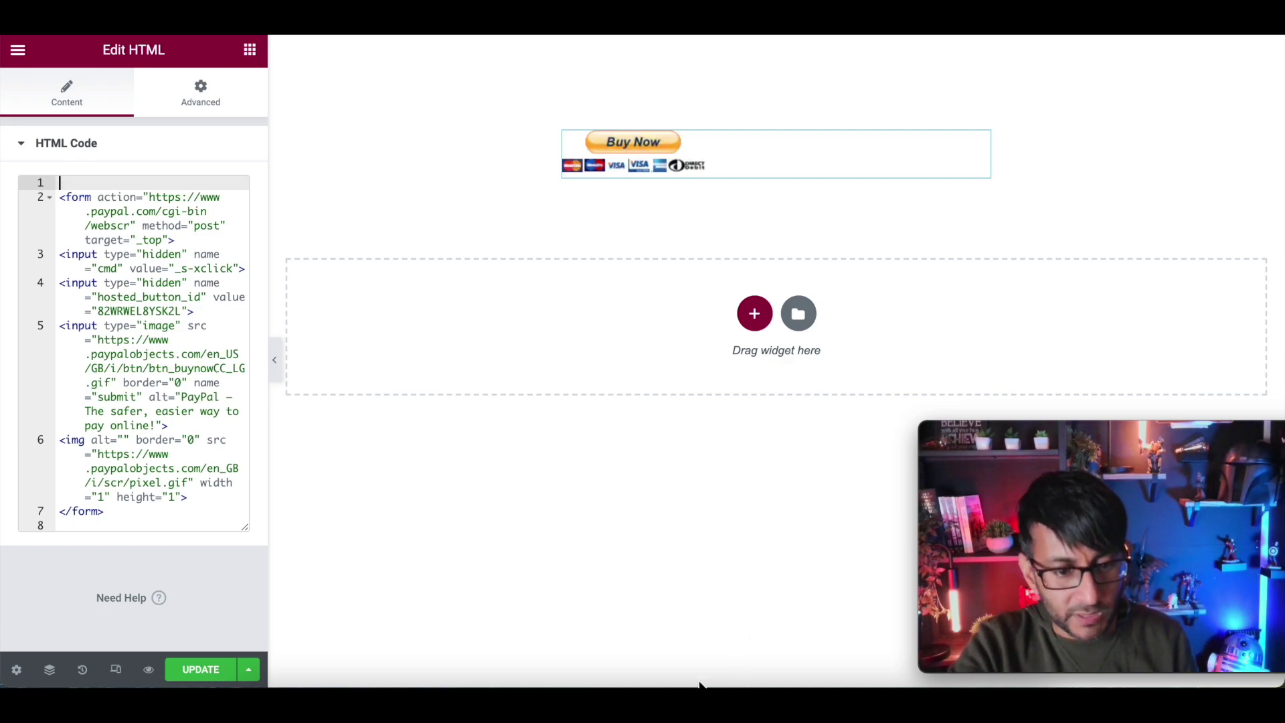
Update the Elementor page and preview it live.
{"action": "left_click", "coordinate": [205, 677]}
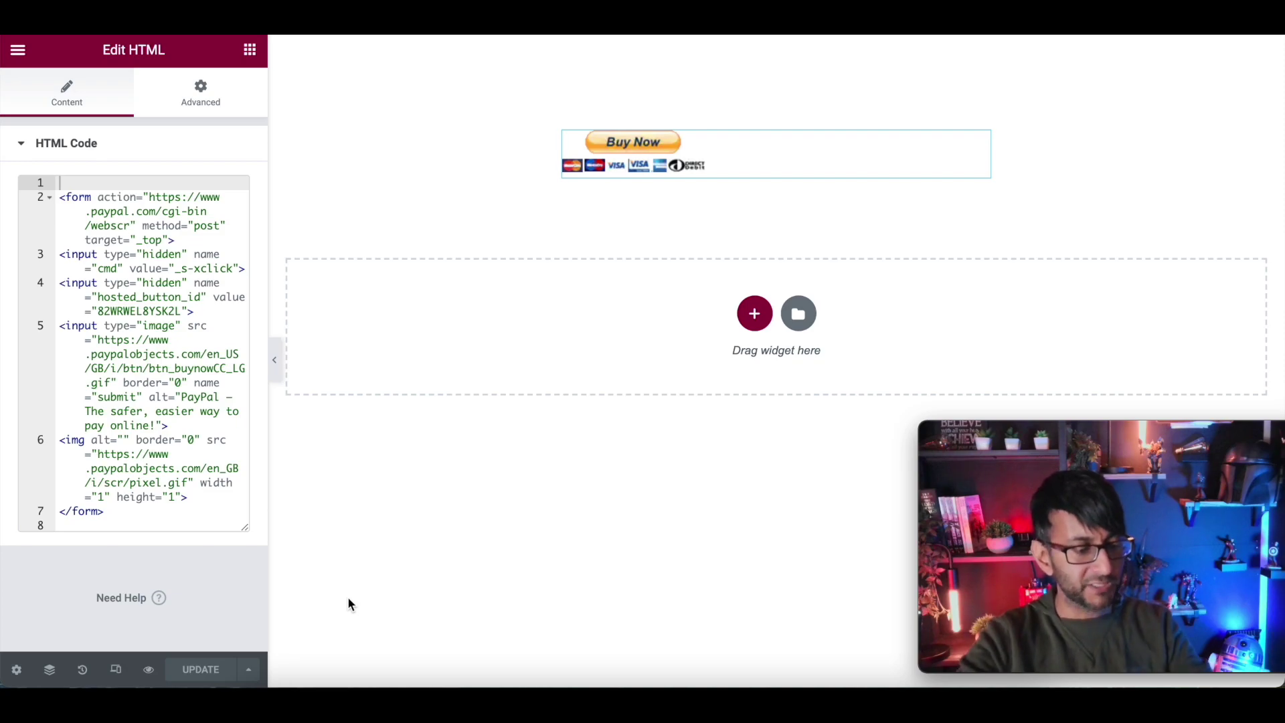
{"action": "left_click", "coordinate": [274, 360]}
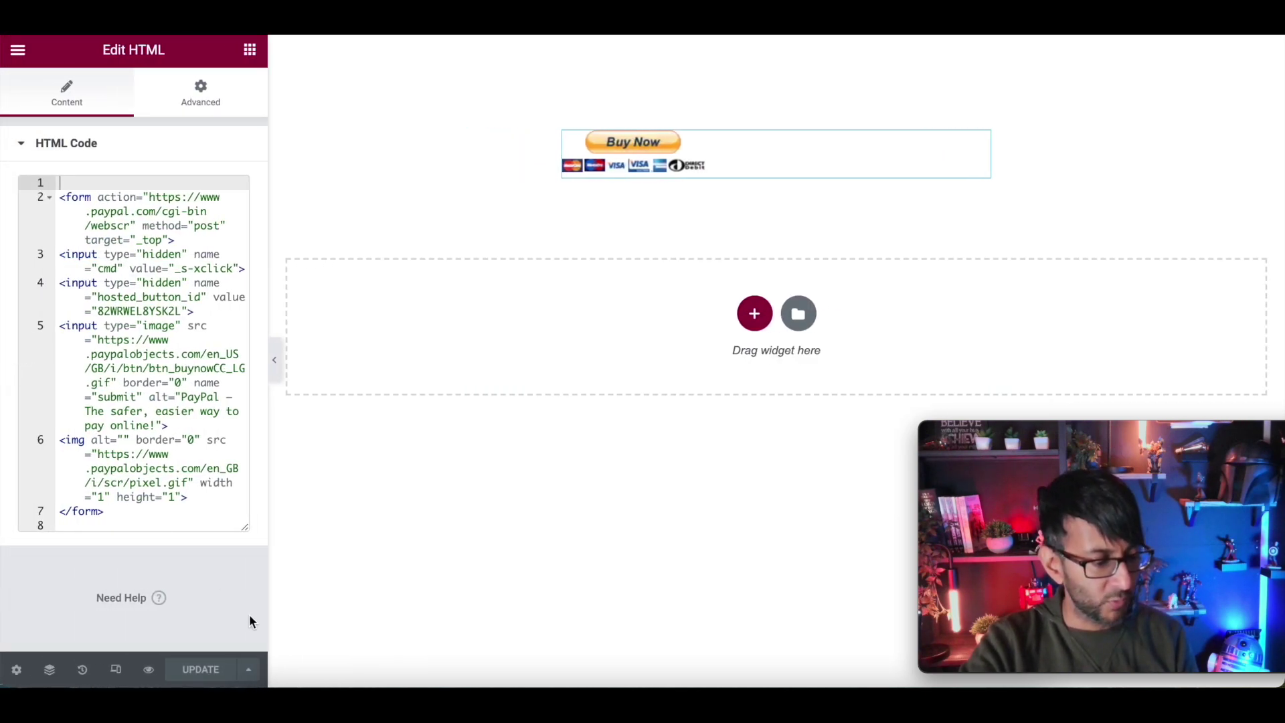
{"action": "left_click", "coordinate": [149, 669]}
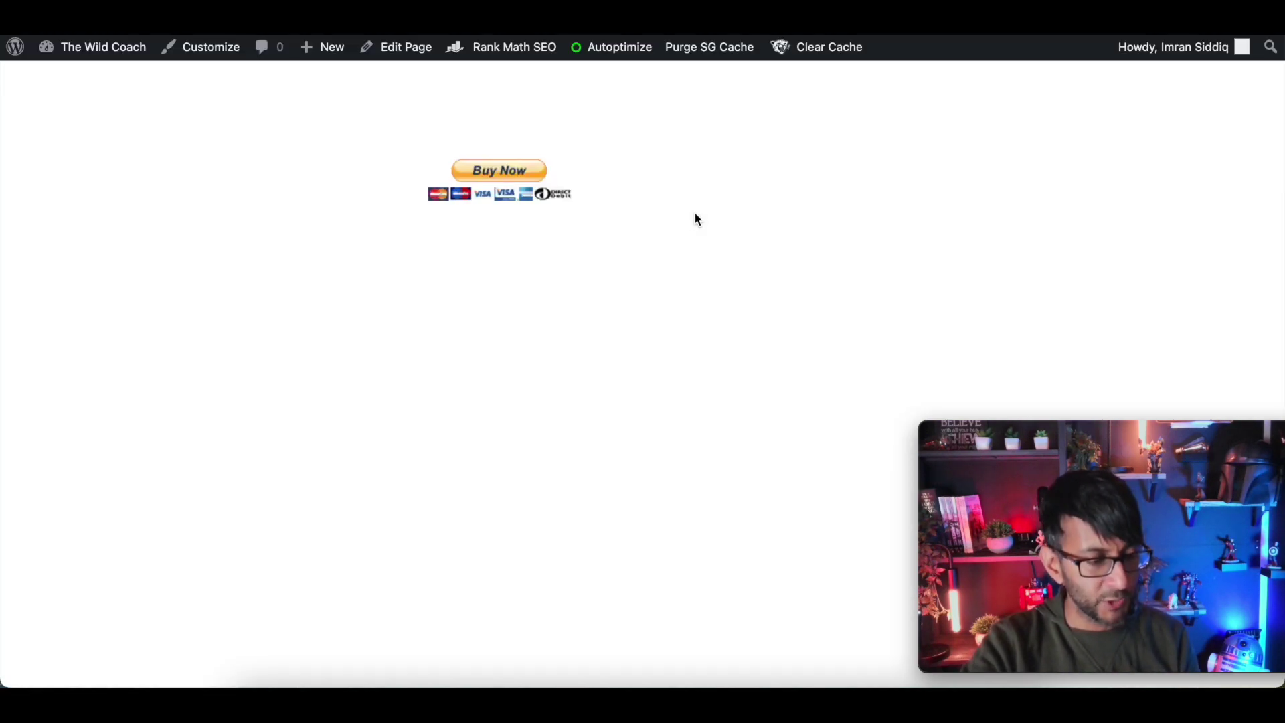